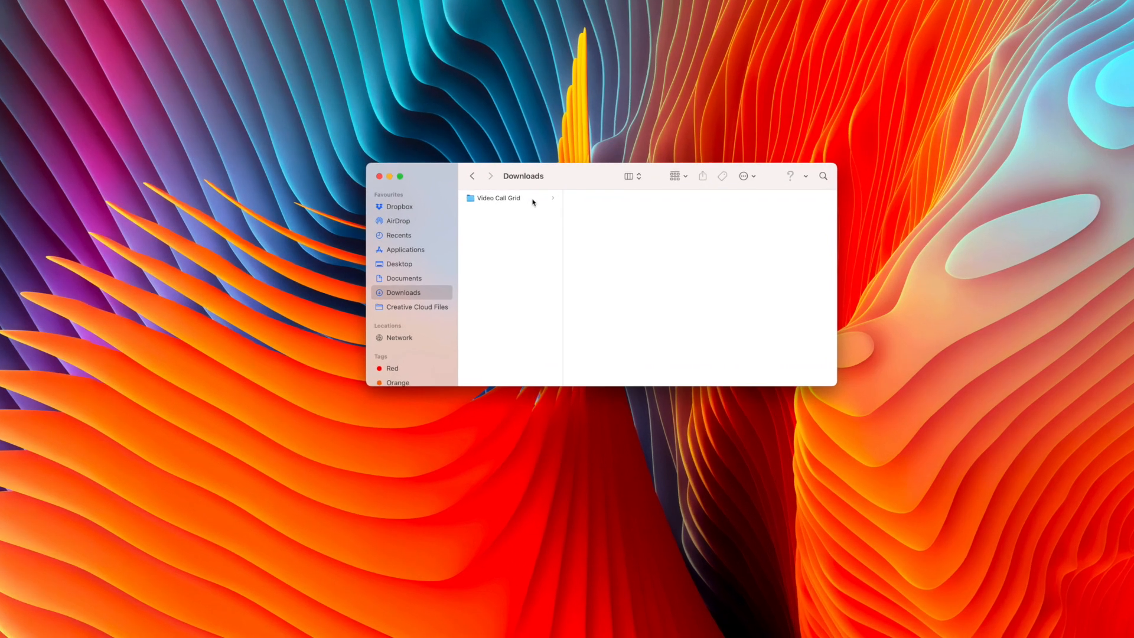
- Copy the Video Call Grid folder into Home › Movies › Motion Templates › Titles
left_click(544, 209)
key("super+c")
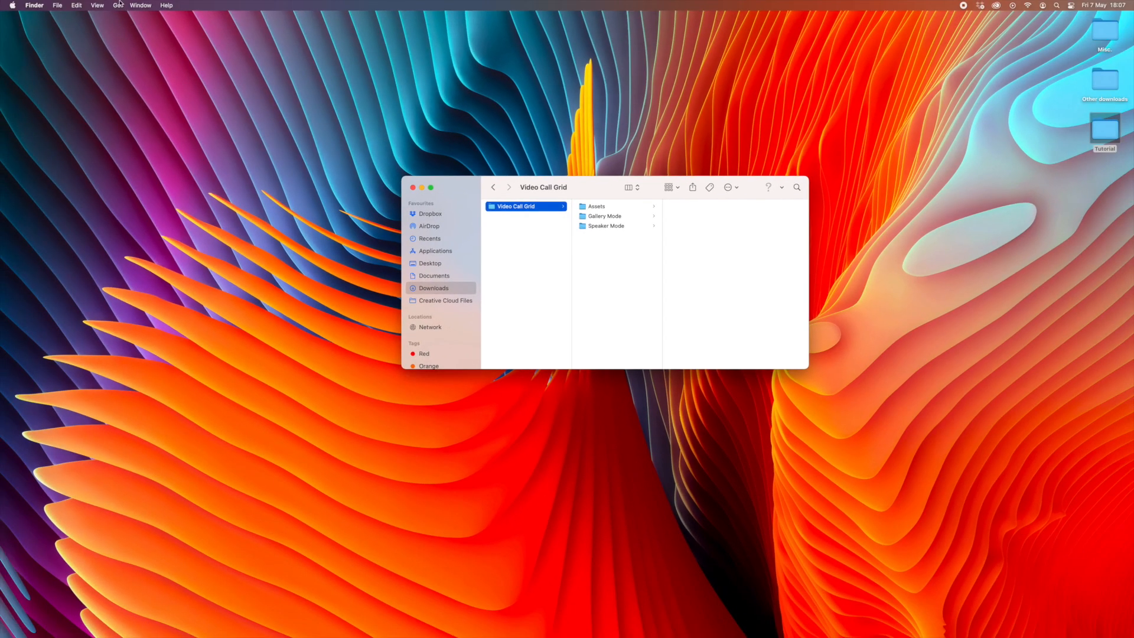
left_click(117, 6)
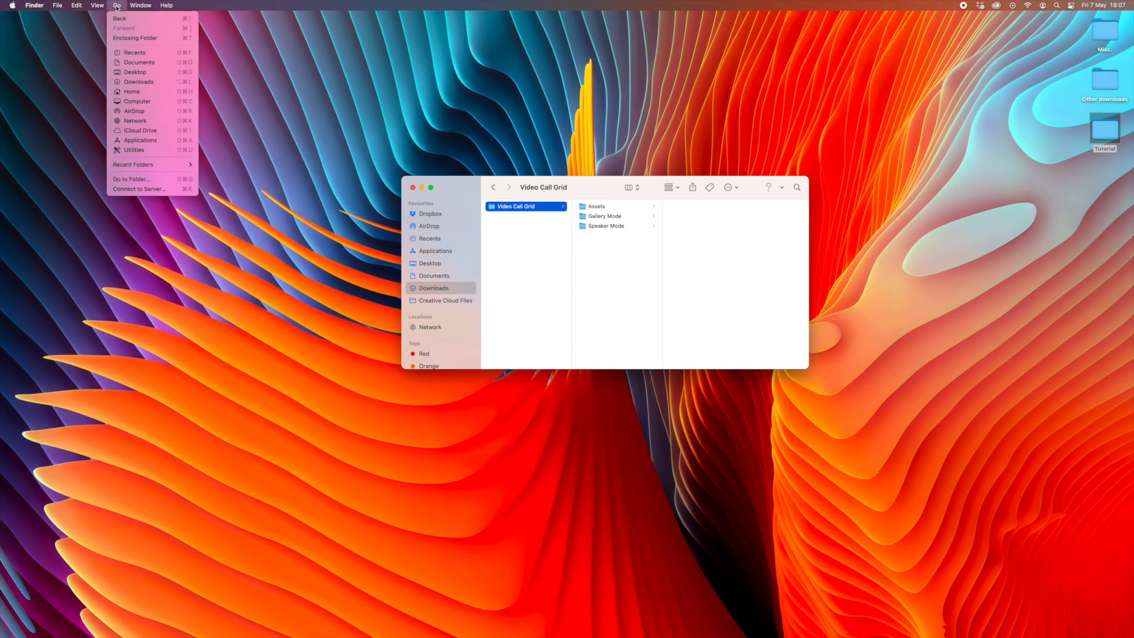
left_click(141, 92)
left_click(651, 252)
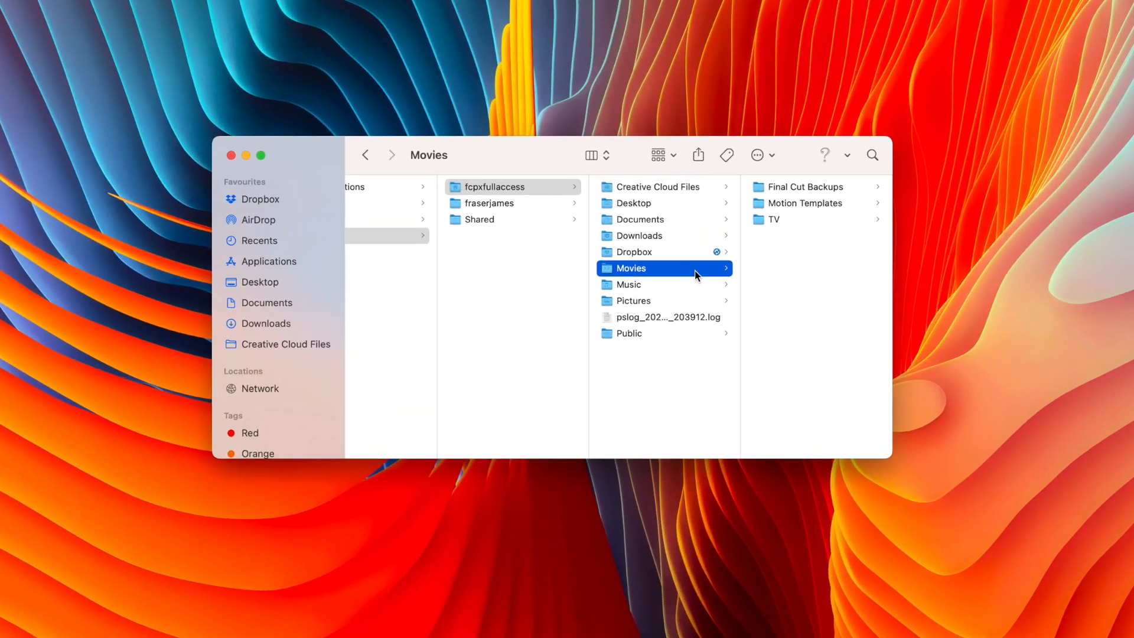
left_click(820, 207)
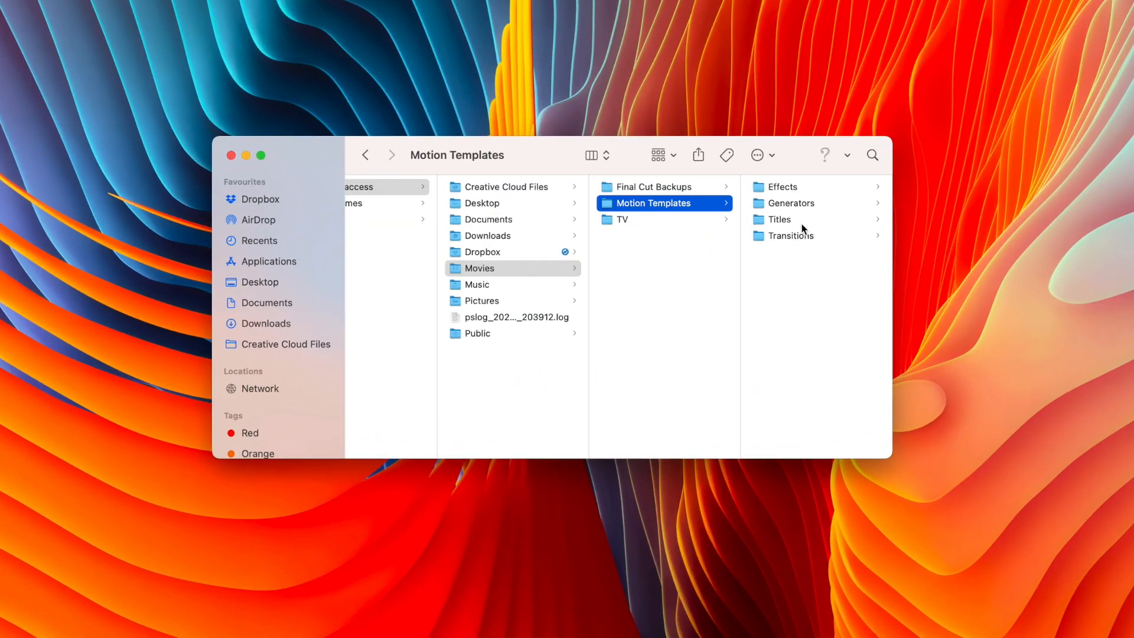
left_click(807, 223)
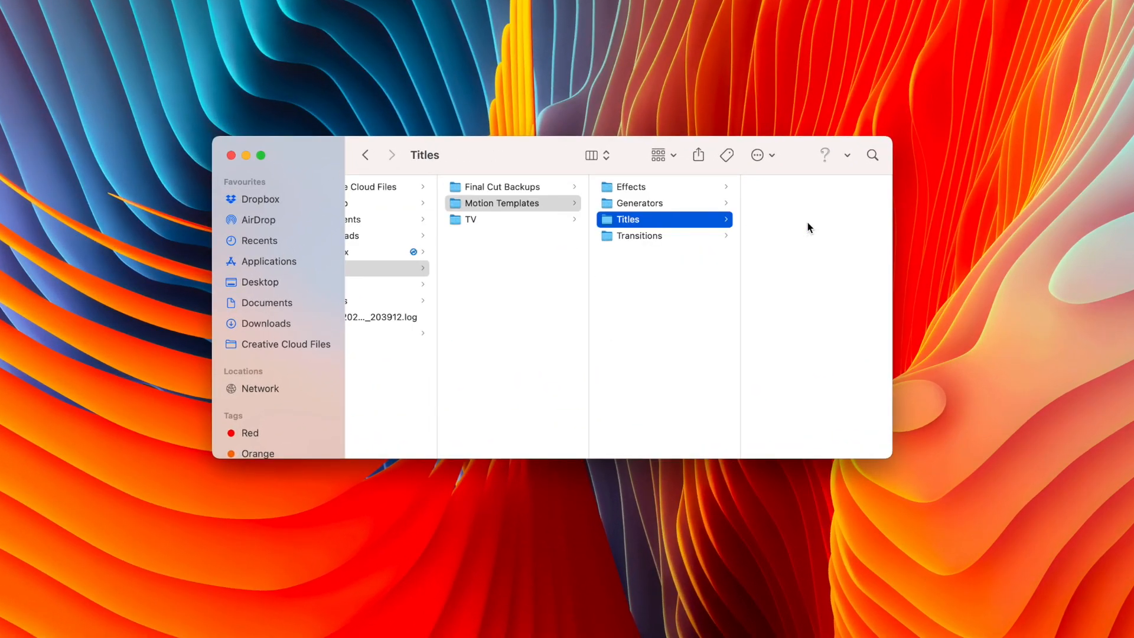
key("super+v")
- Close Finder and show the Video Call Grid title category, previewing a gallery title
left_click(233, 156)
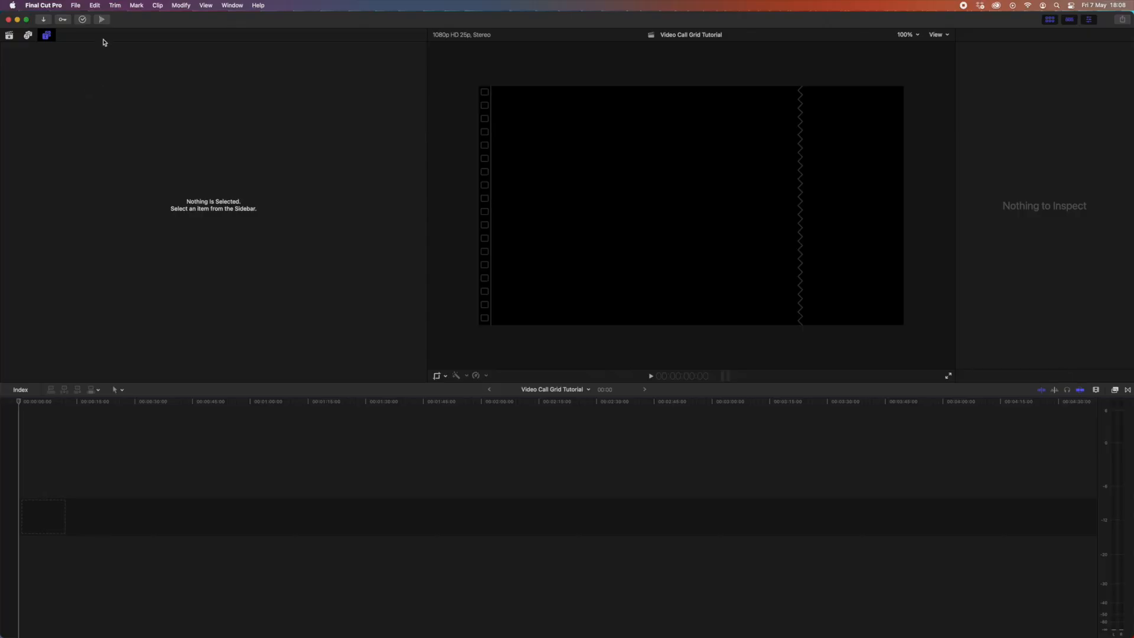
left_click(46, 36)
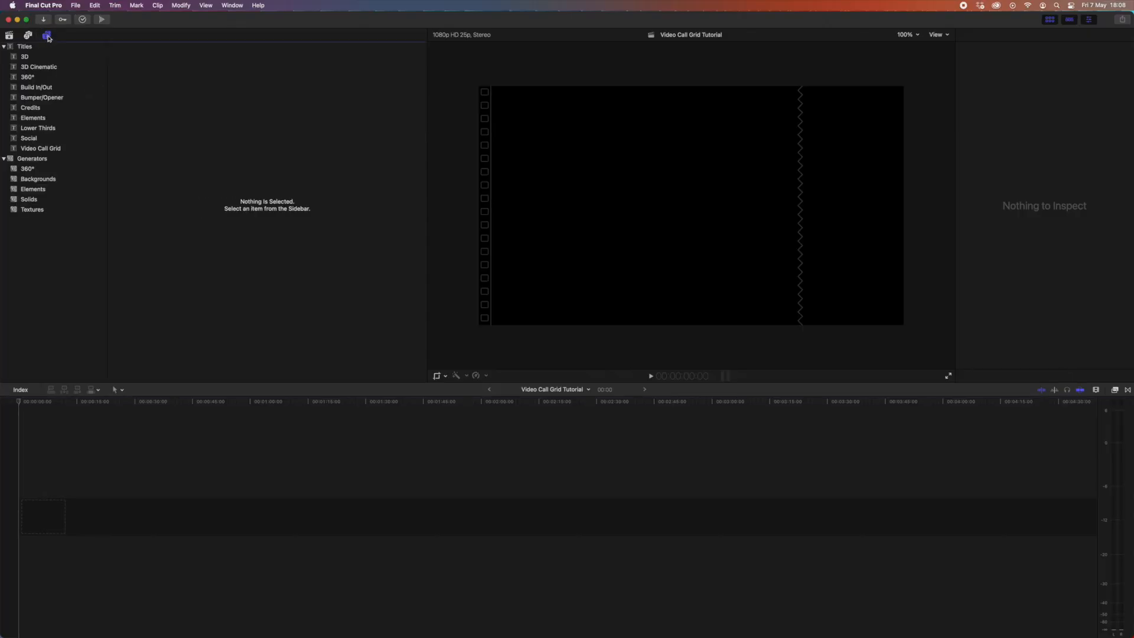
left_click(40, 148)
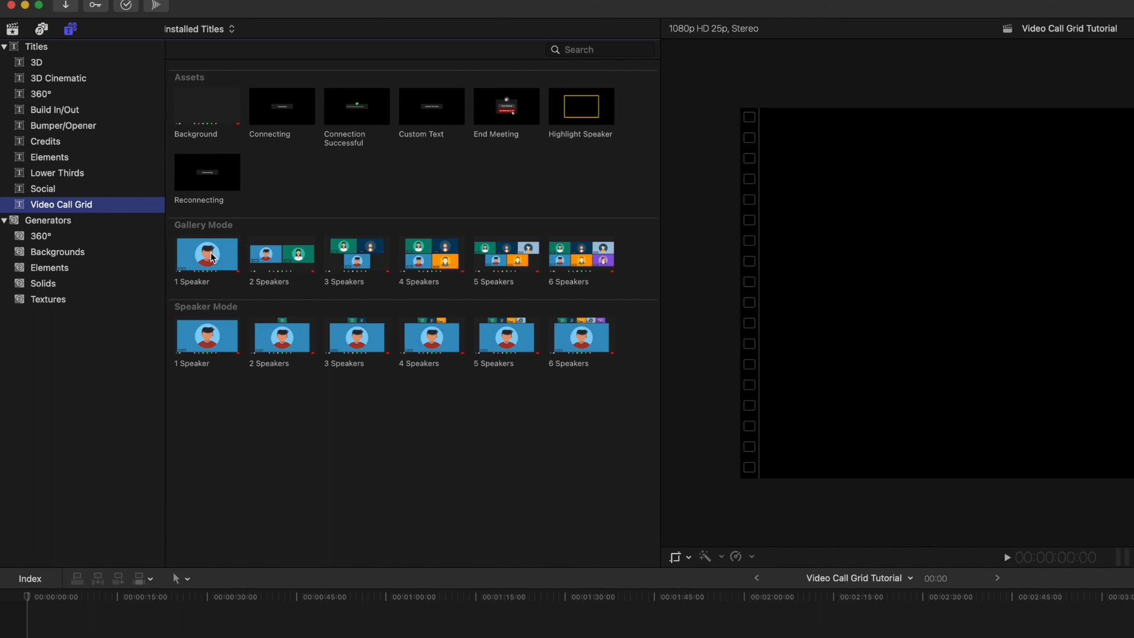
left_click(207, 258)
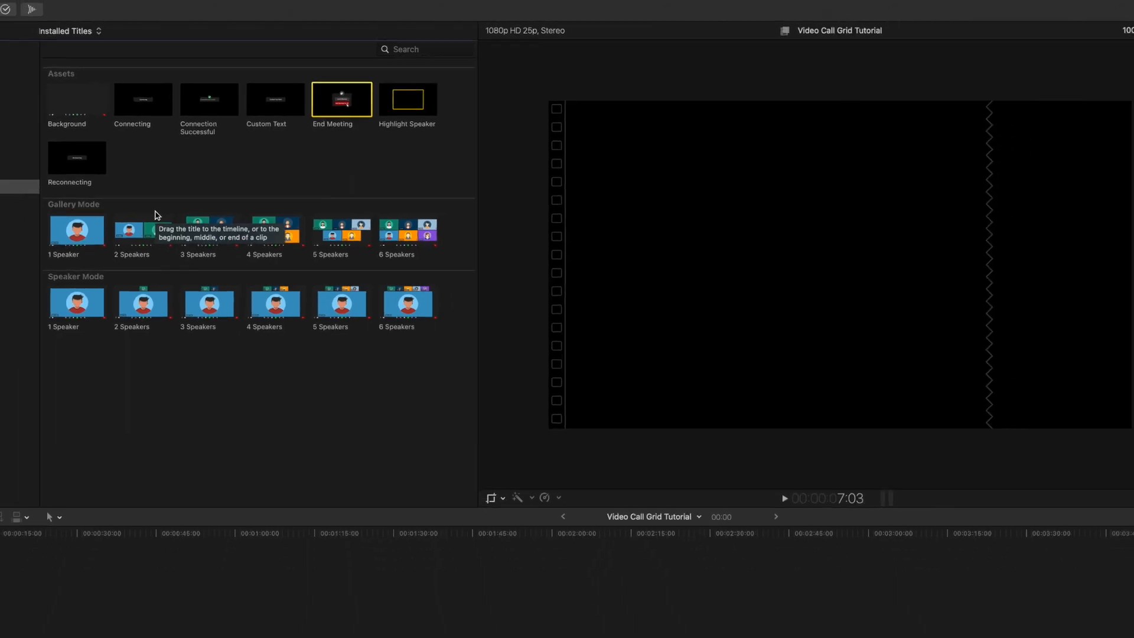
- Add the 2 Speakers gallery title to the timeline and show its published parameters in the inspector
left_click(163, 212)
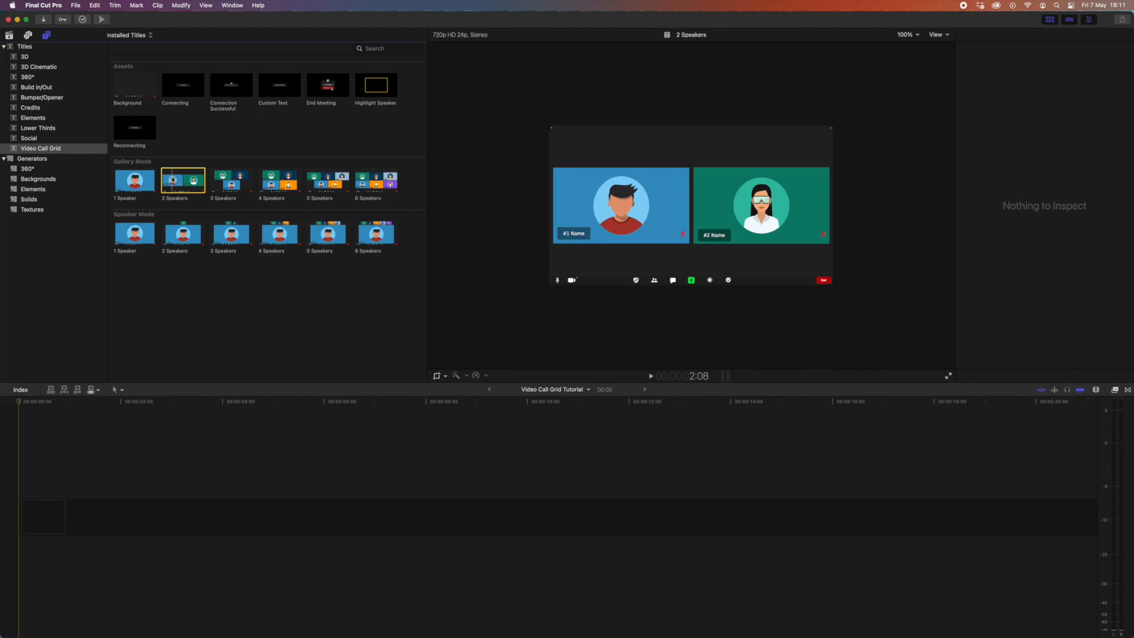
left_click(180, 180)
left_click_drag(180, 180, 62, 507)
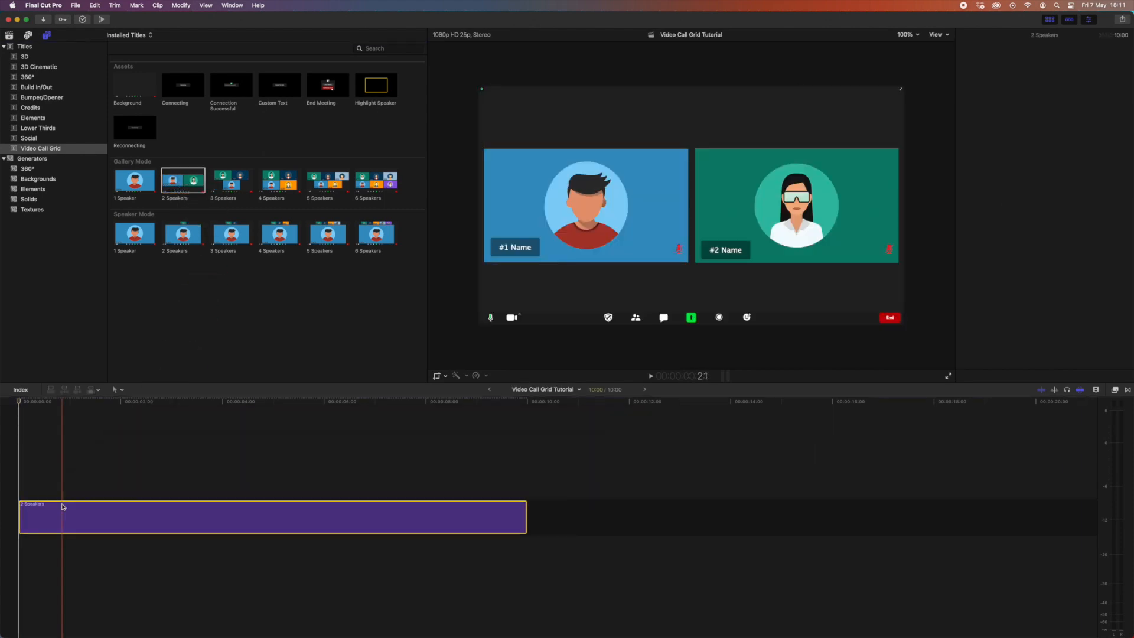
left_click(63, 508)
left_click(200, 443)
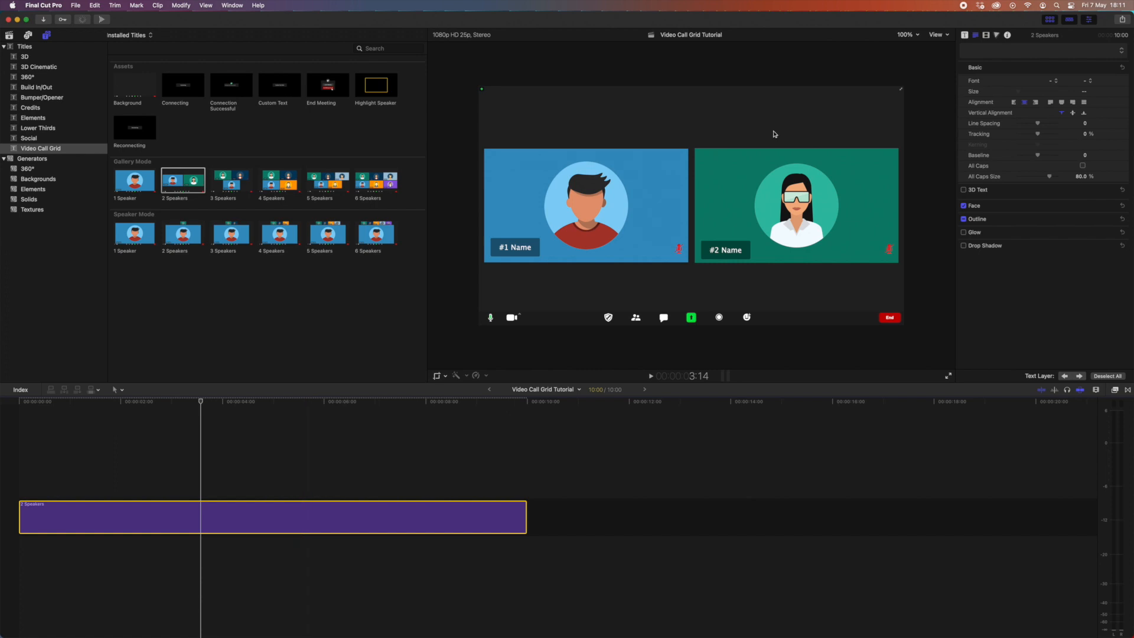
left_click(967, 36)
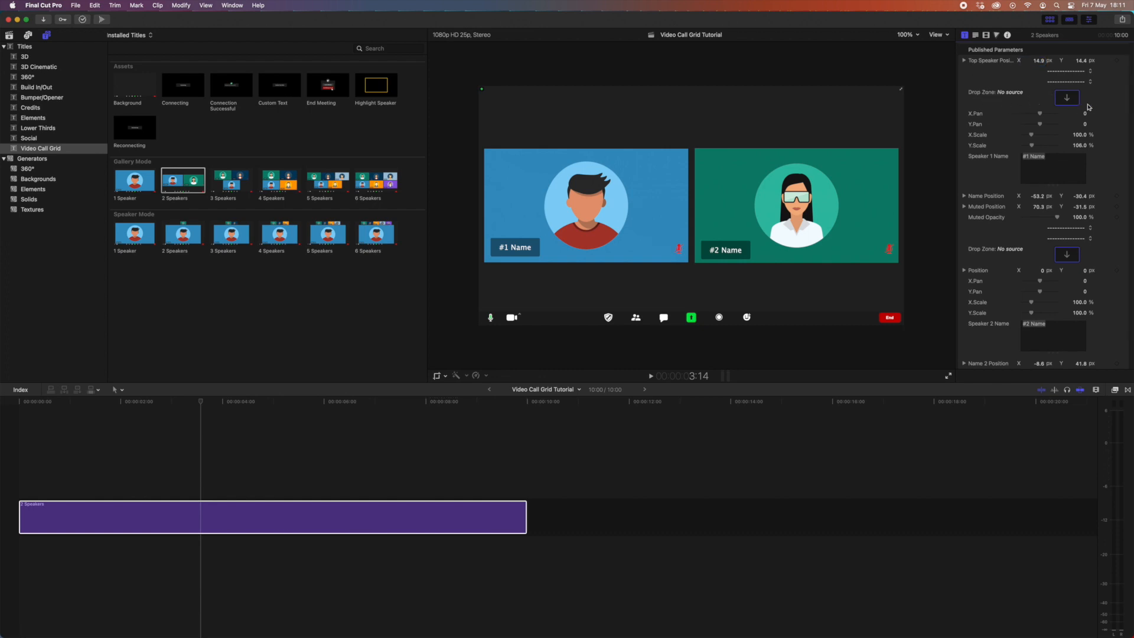
mouse_move(1010, 241)
left_click(199, 516)
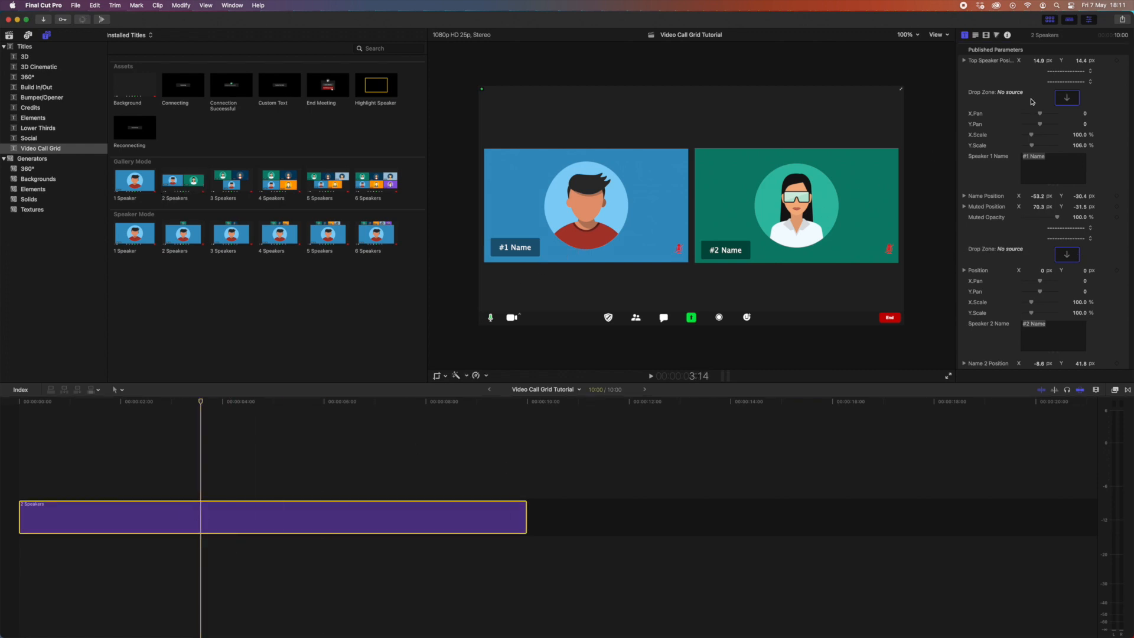
- Assign the smiling man's library clip to Speaker 1's drop zone
left_click(1055, 100)
left_click(1068, 100)
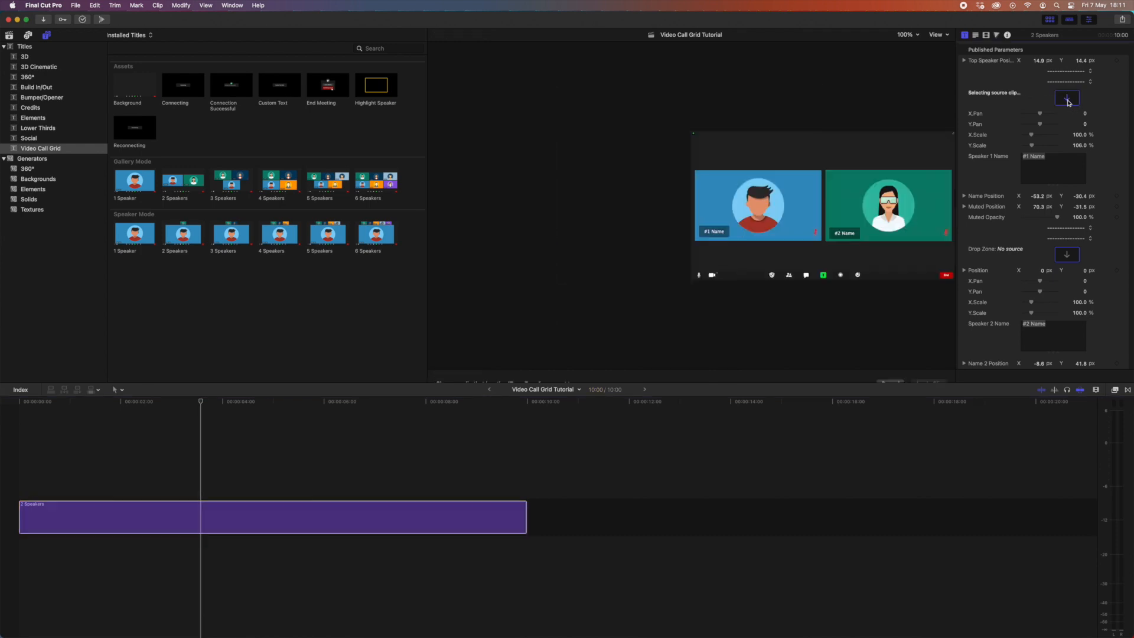
left_click(9, 35)
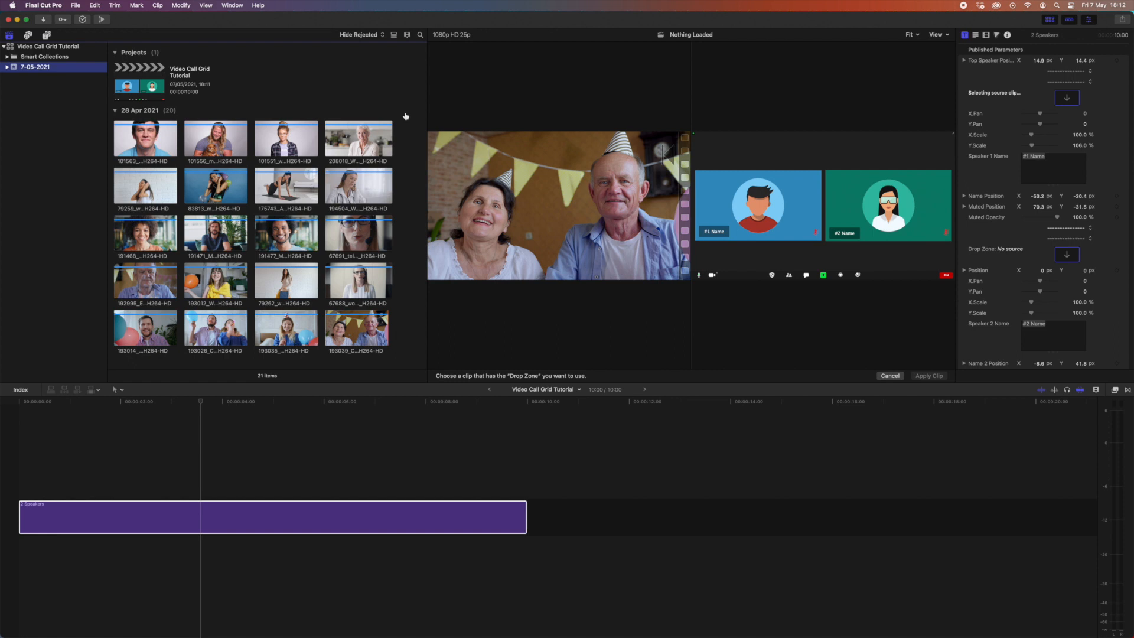
left_click(257, 242)
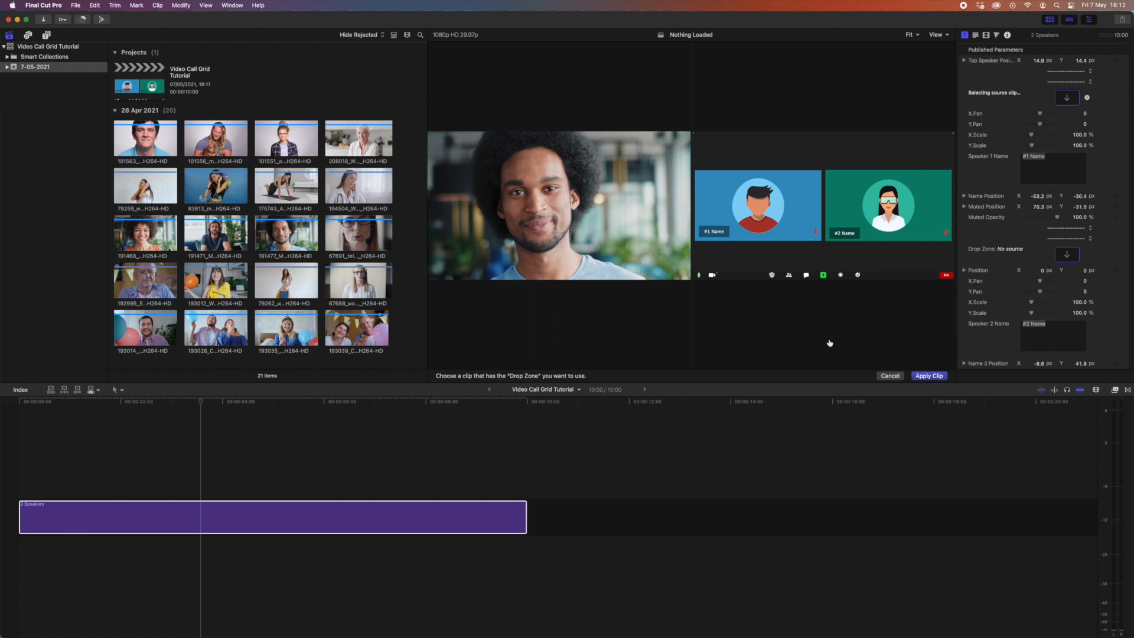
left_click(929, 376)
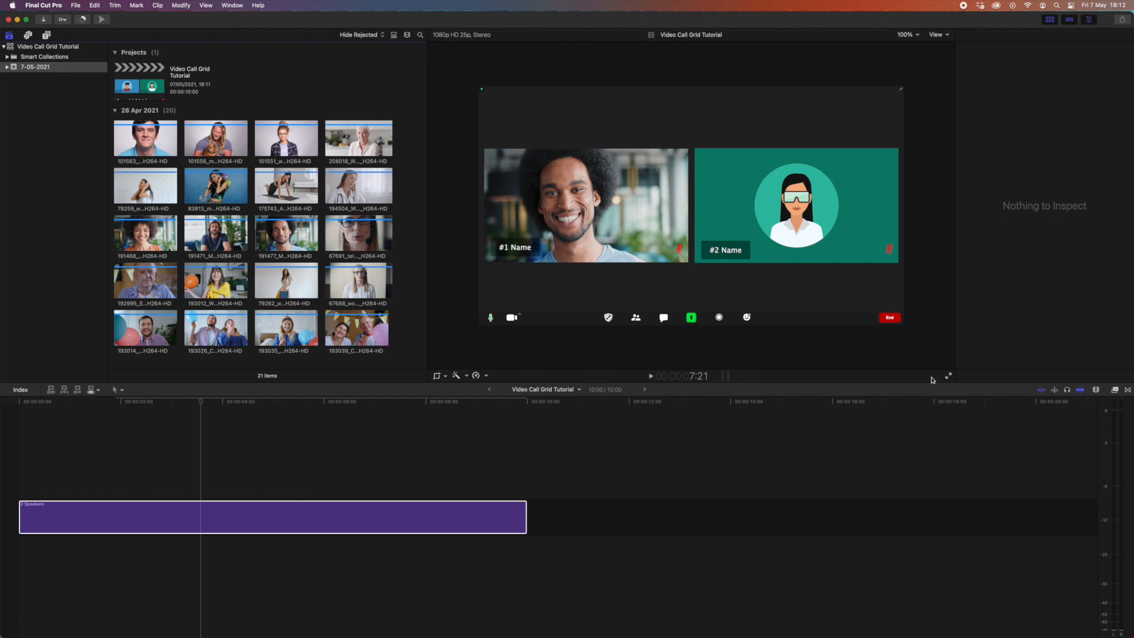
- Assign the long-haired man's library clip to Speaker 2's drop zone
left_click(209, 521)
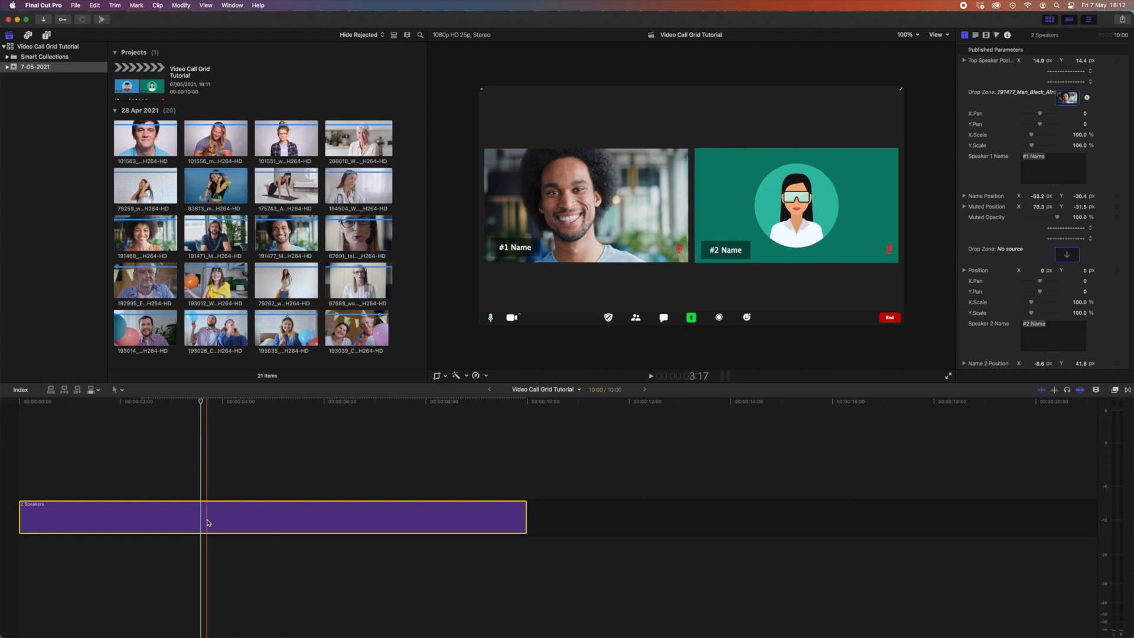
left_click(1066, 253)
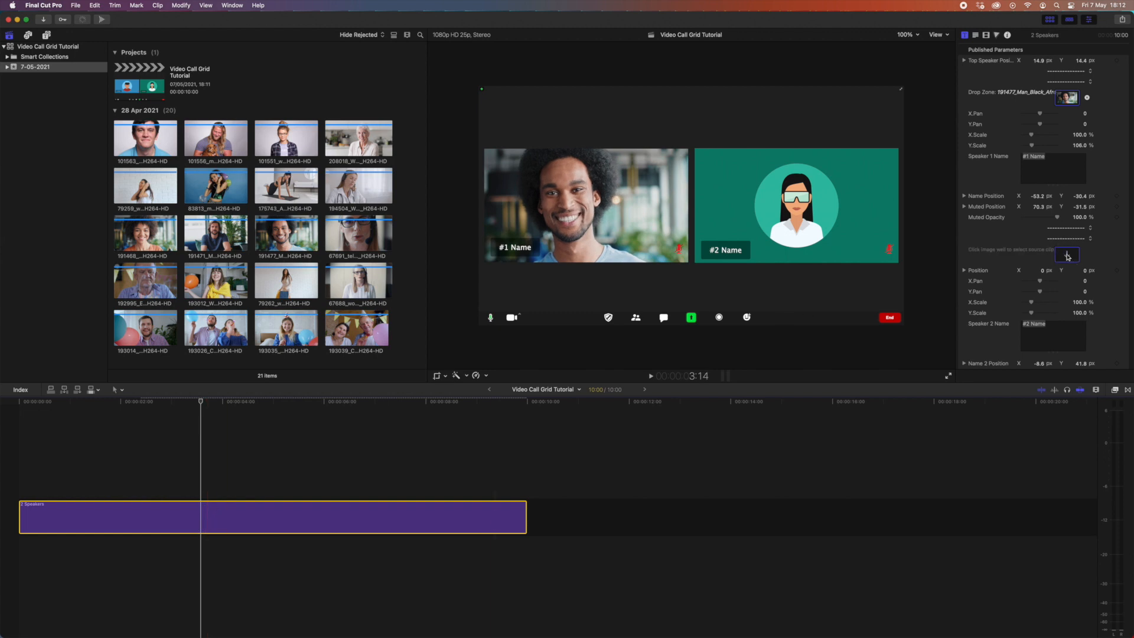
left_click(1067, 256)
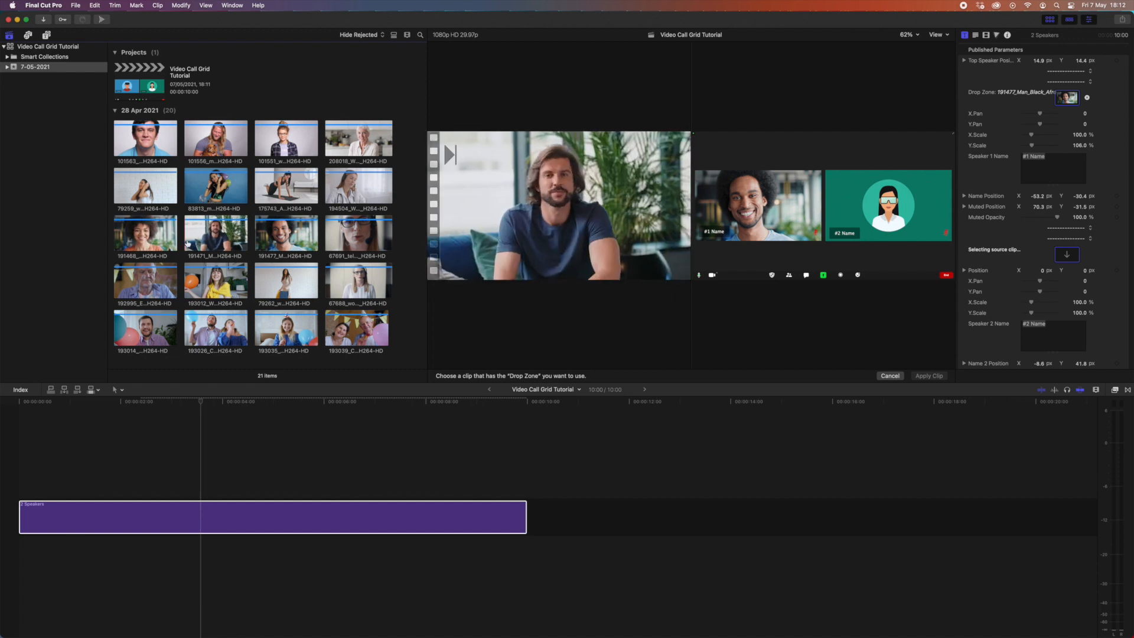
left_click(187, 245)
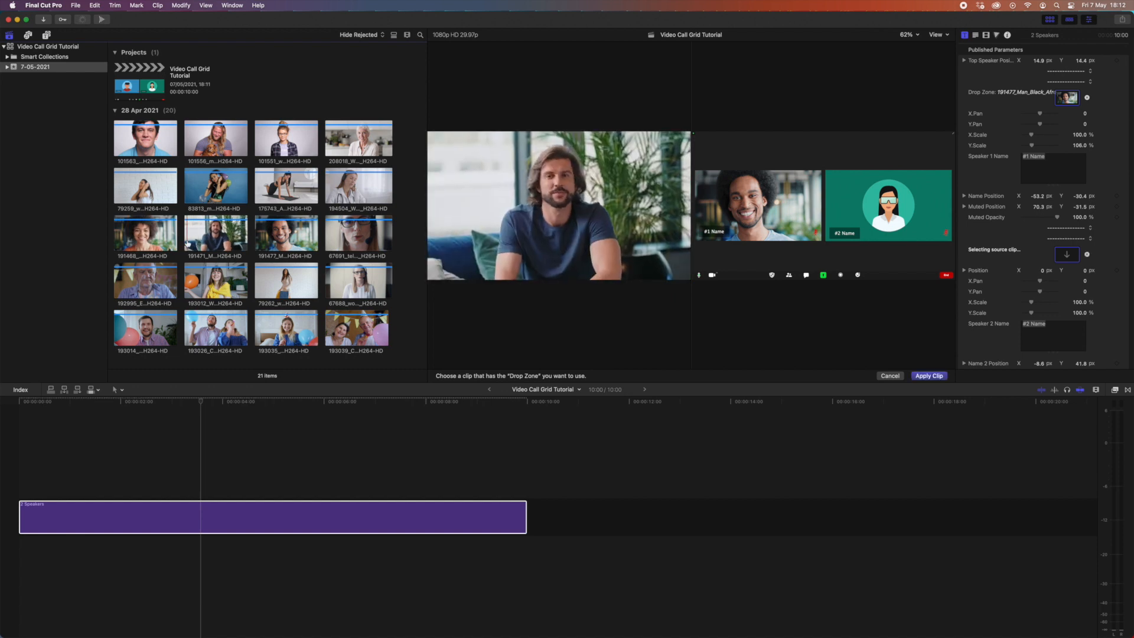
left_click(928, 376)
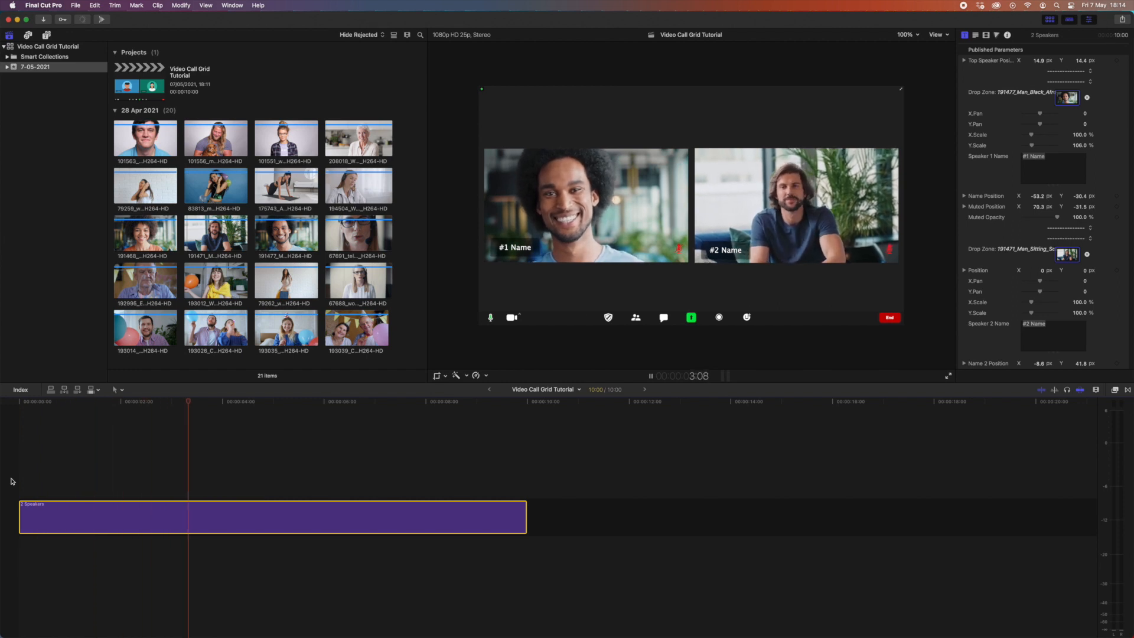
key("space")
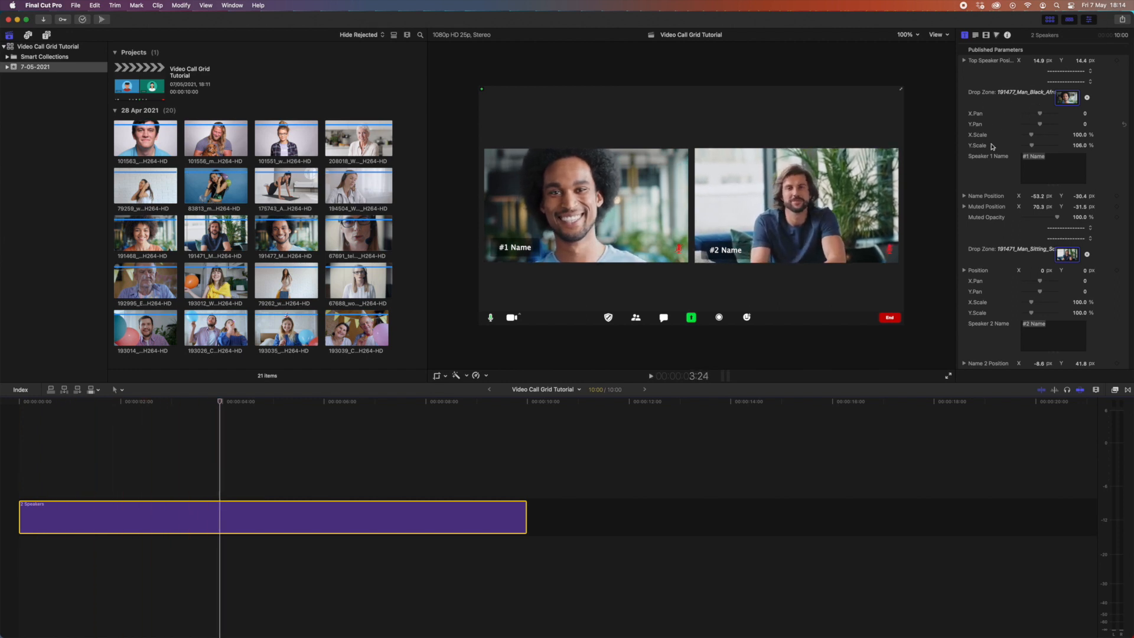
left_click(1045, 156)
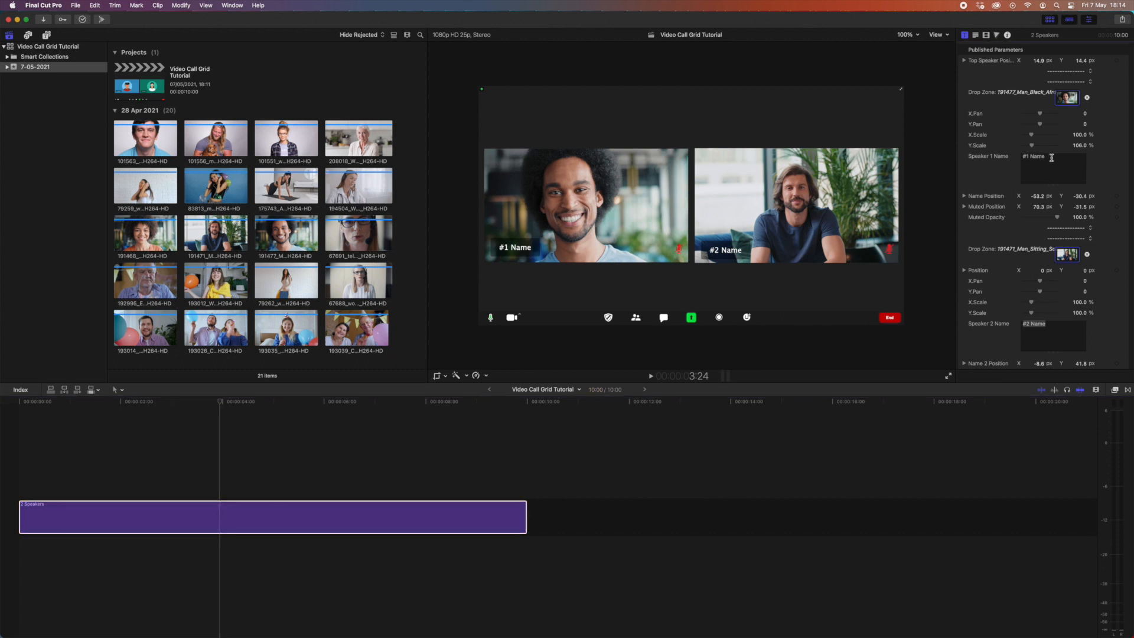
left_click_drag(1052, 157, 1022, 157)
type("Chris")
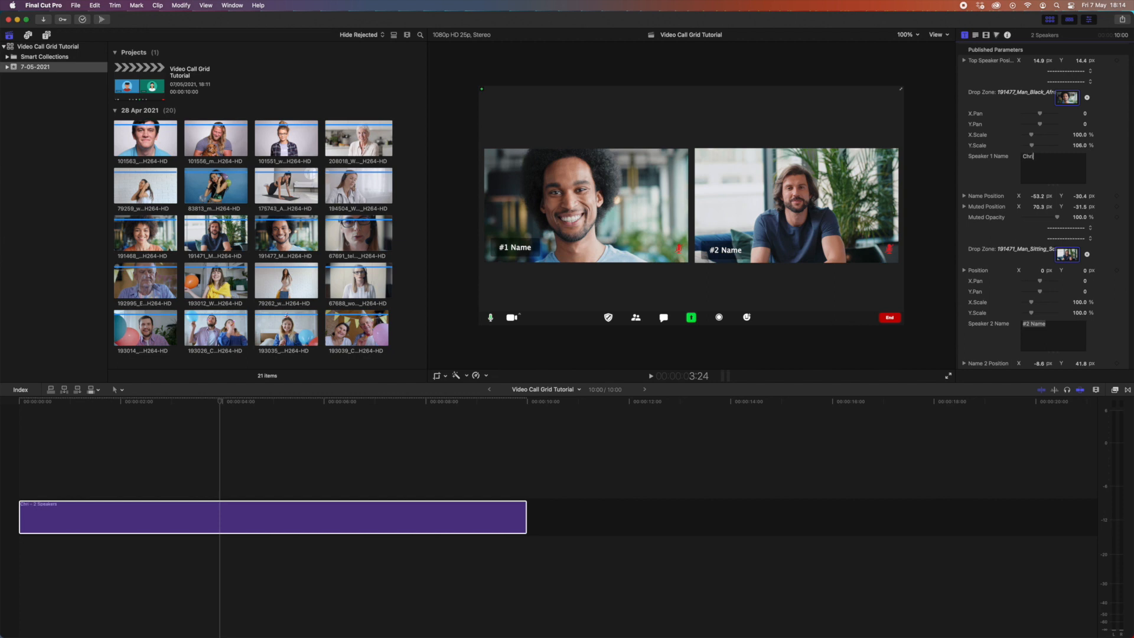
key("Return")
left_click_drag(1039, 195, 1037, 196)
type("topher Smithson")
left_click_drag(1038, 196, 1047, 196)
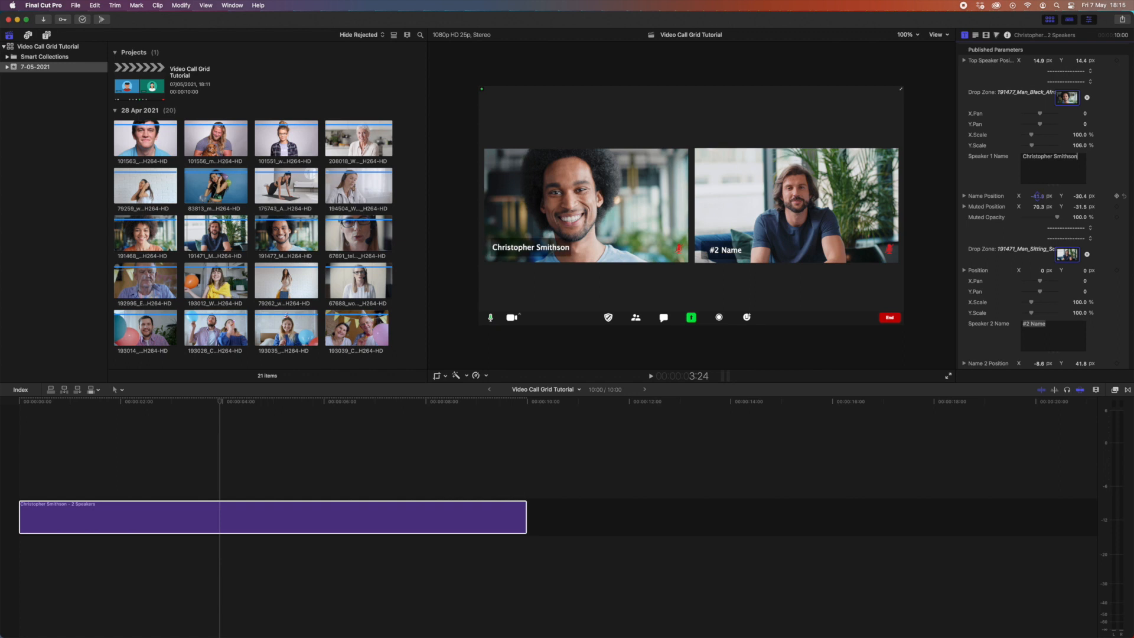
scroll(1039, 199, "down", 2)
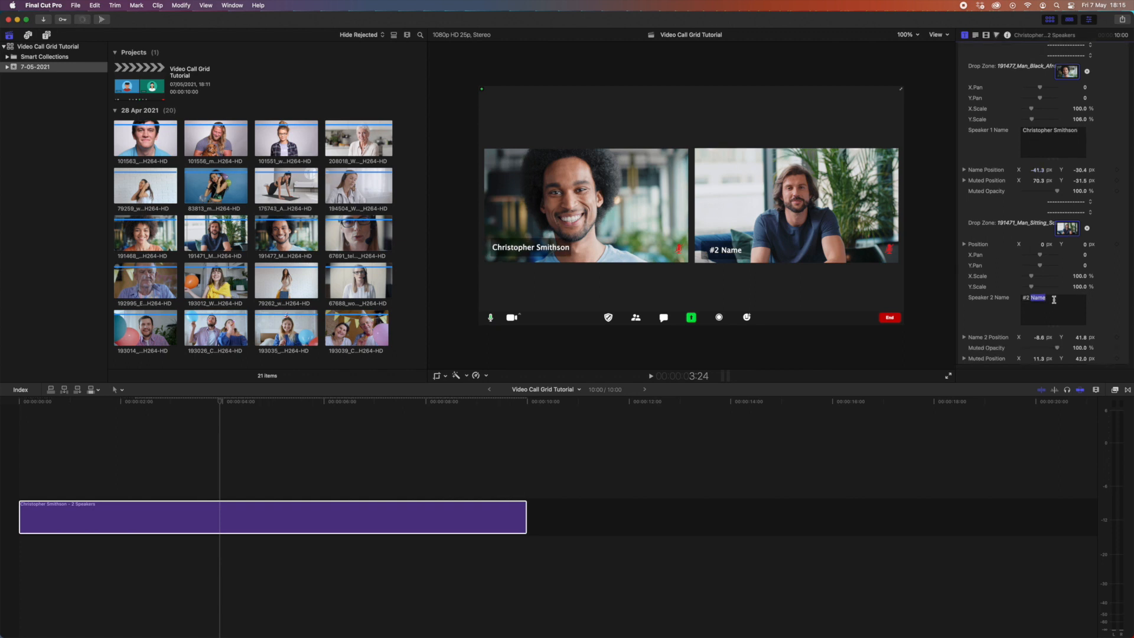
double_click(1035, 299)
type("Joe Johnson")
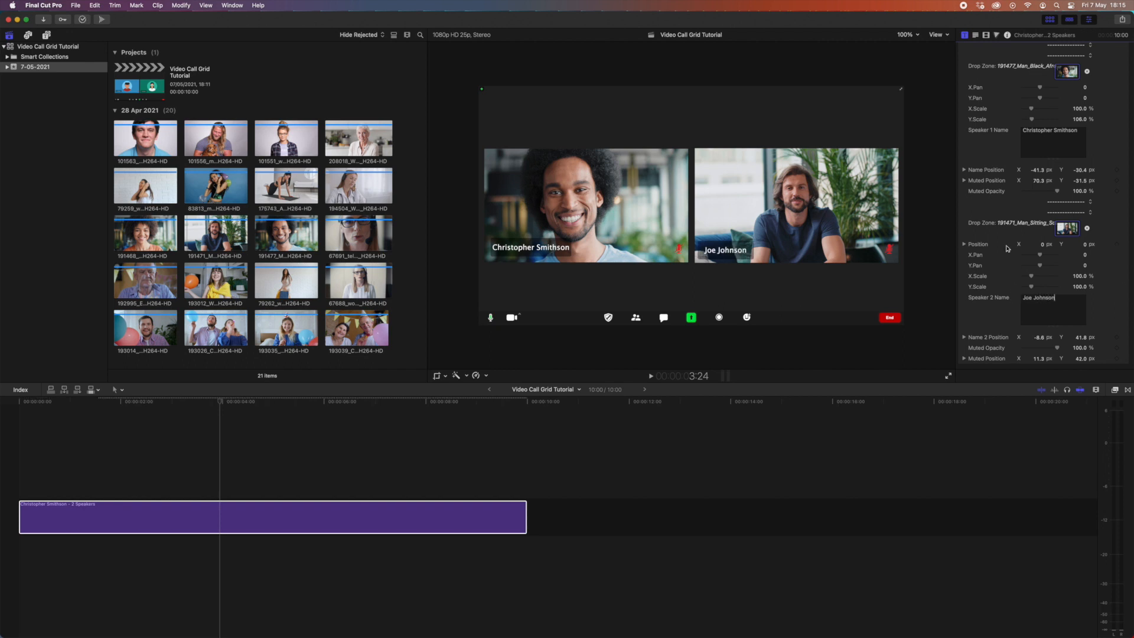
left_click_drag(1043, 245, 1046, 244)
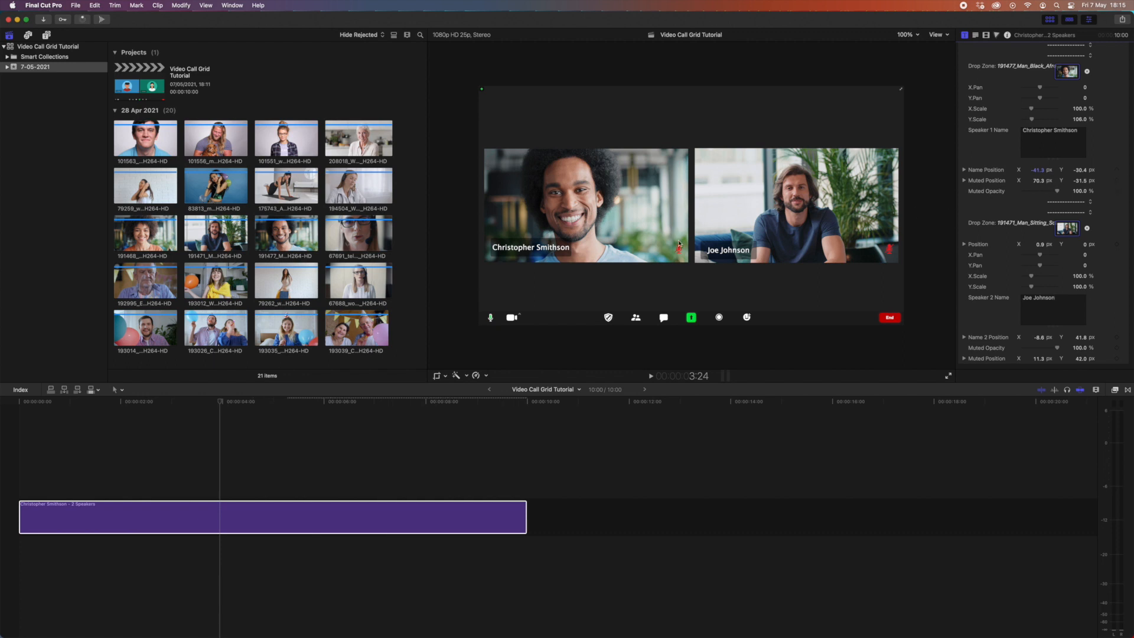
- Set both speakers' Muted Opacity to 0% so the muted microphone icons disappear
mouse_move(1058, 191)
left_mouse_down()
mouse_move(1007, 194)
mouse_move(1086, 192)
left_mouse_up()
key("cmd+z")
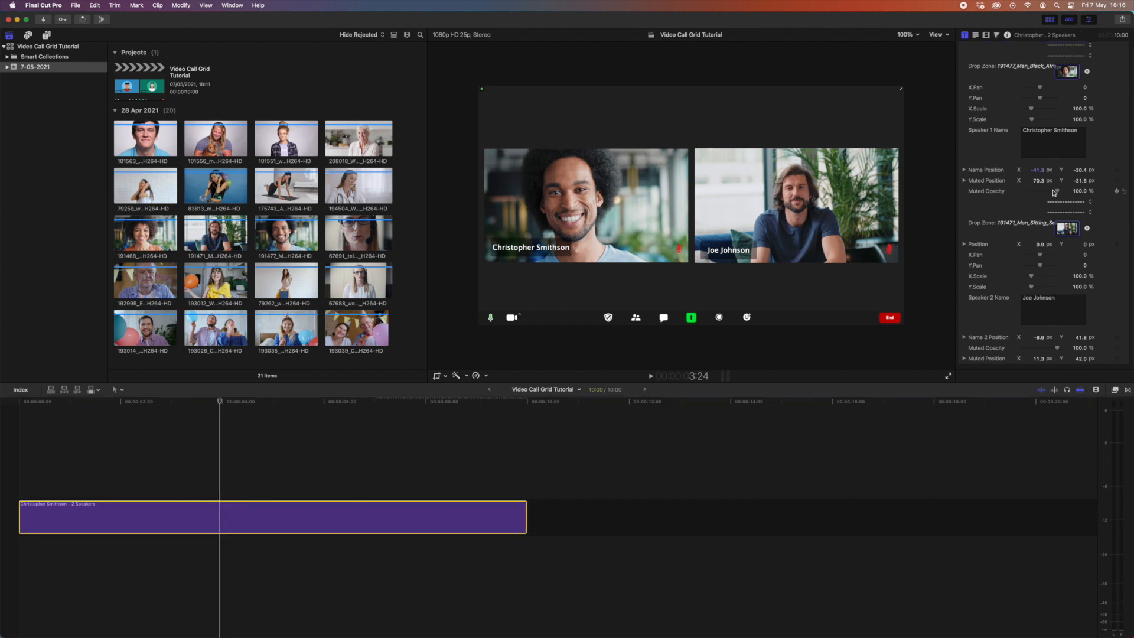
left_click_drag(1057, 191, 990, 196)
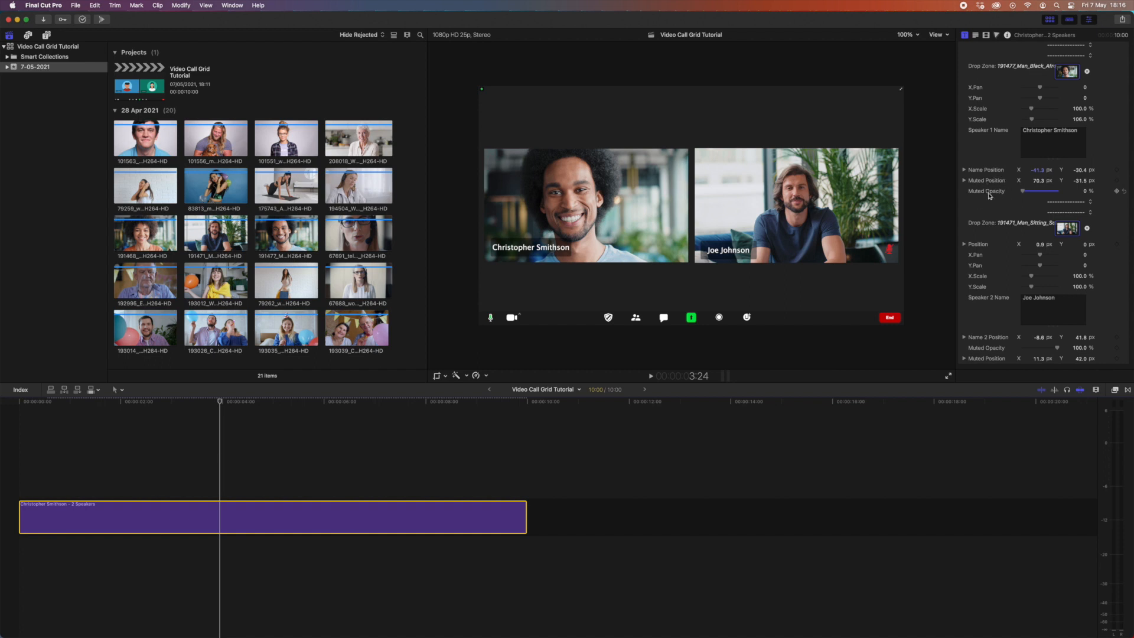
left_click_drag(1057, 348, 1019, 349)
- Add the 3 Speakers gallery grid to the timeline and hide its muted microphone icons
left_click(47, 36)
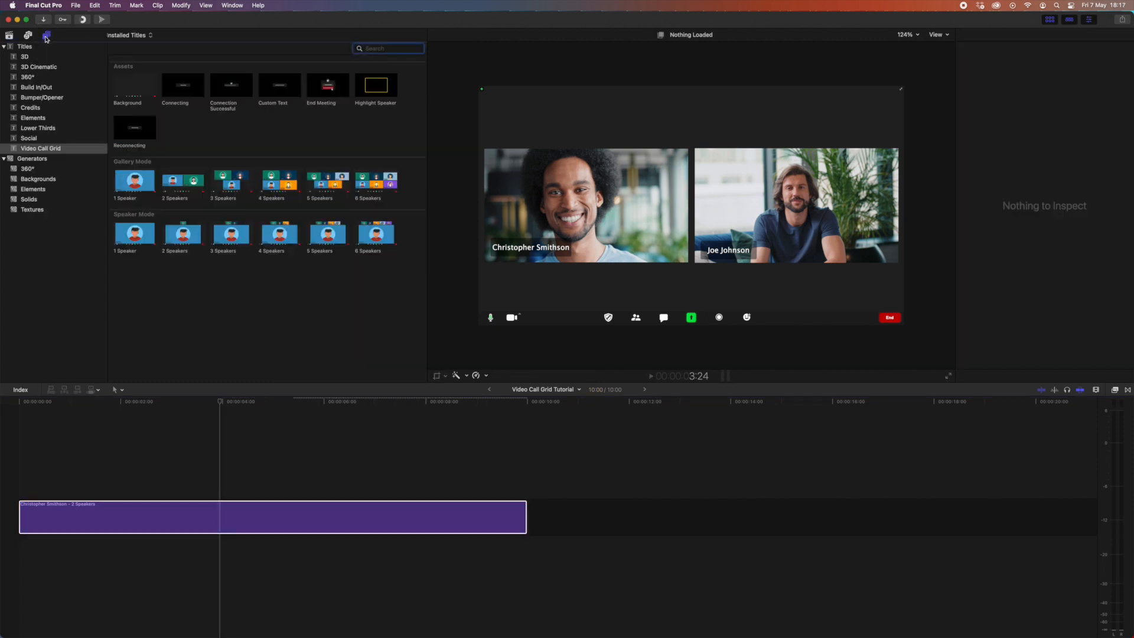
mouse_move(231, 185)
left_mouse_down()
mouse_move(559, 498)
mouse_move(550, 516)
left_mouse_up()
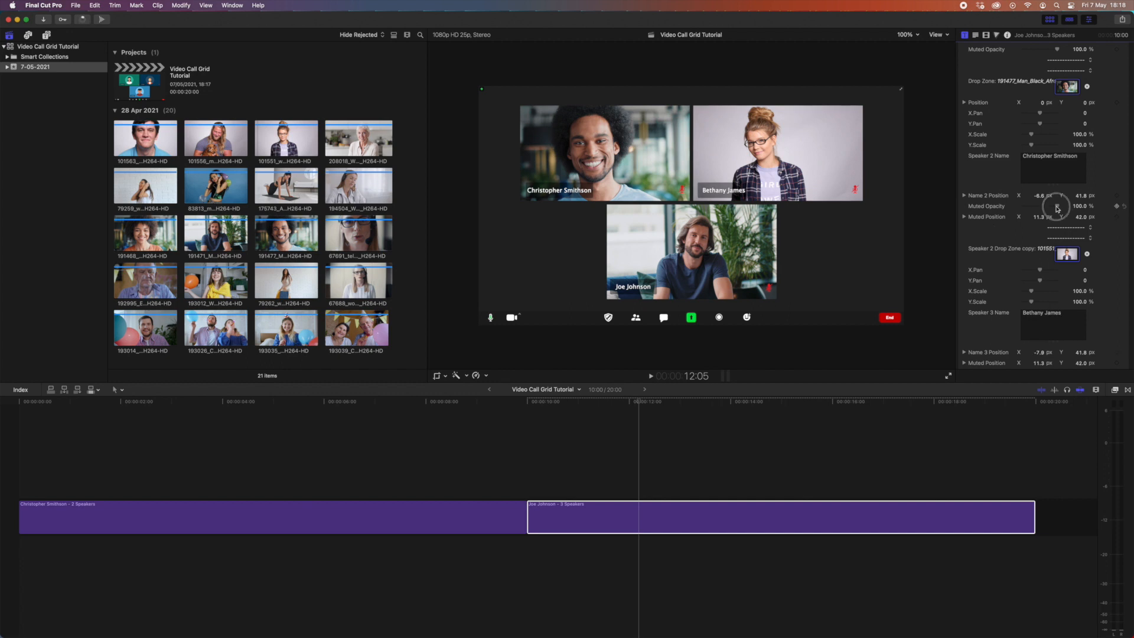
left_click_drag(1057, 358, 1002, 358)
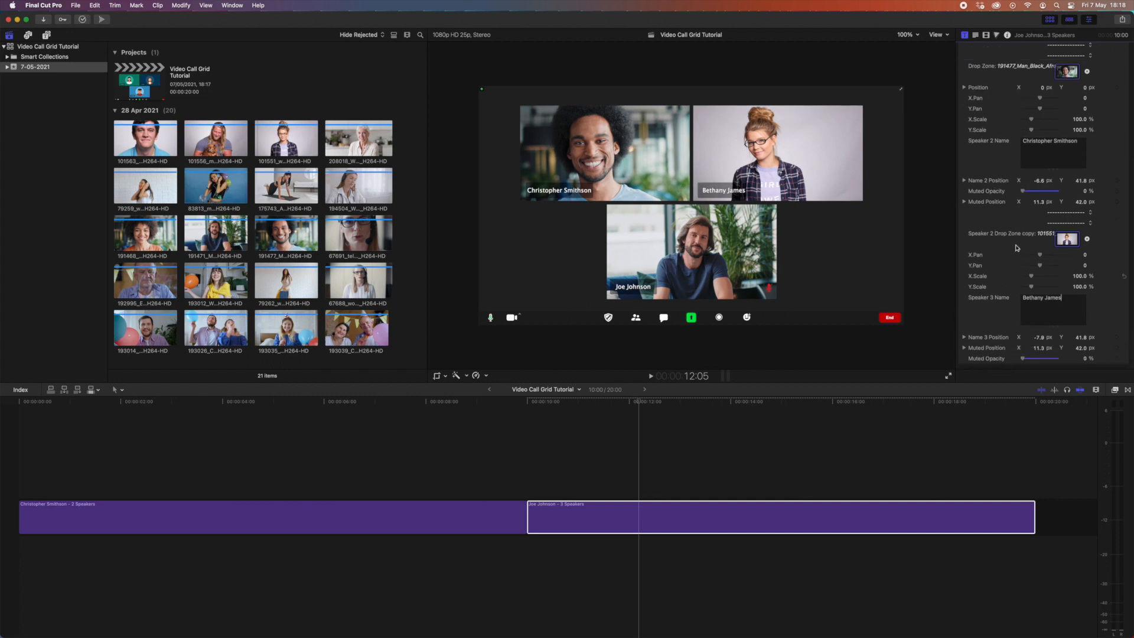
scroll(1023, 223, "up", 3)
mouse_move(1055, 119)
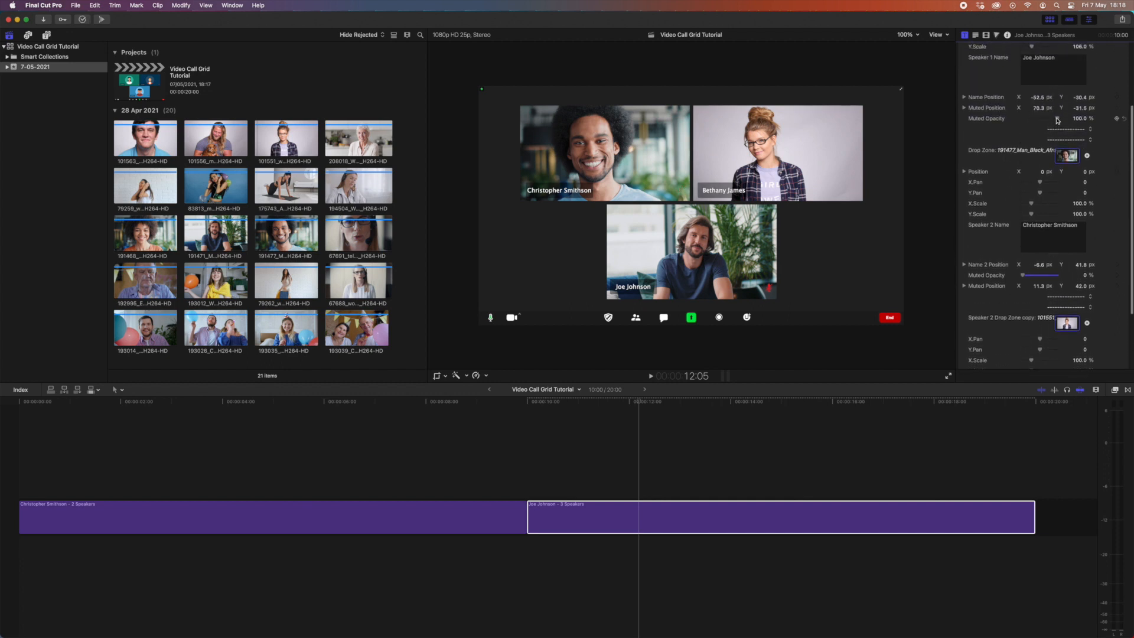
left_click_drag(1057, 120, 1002, 120)
left_click(641, 518)
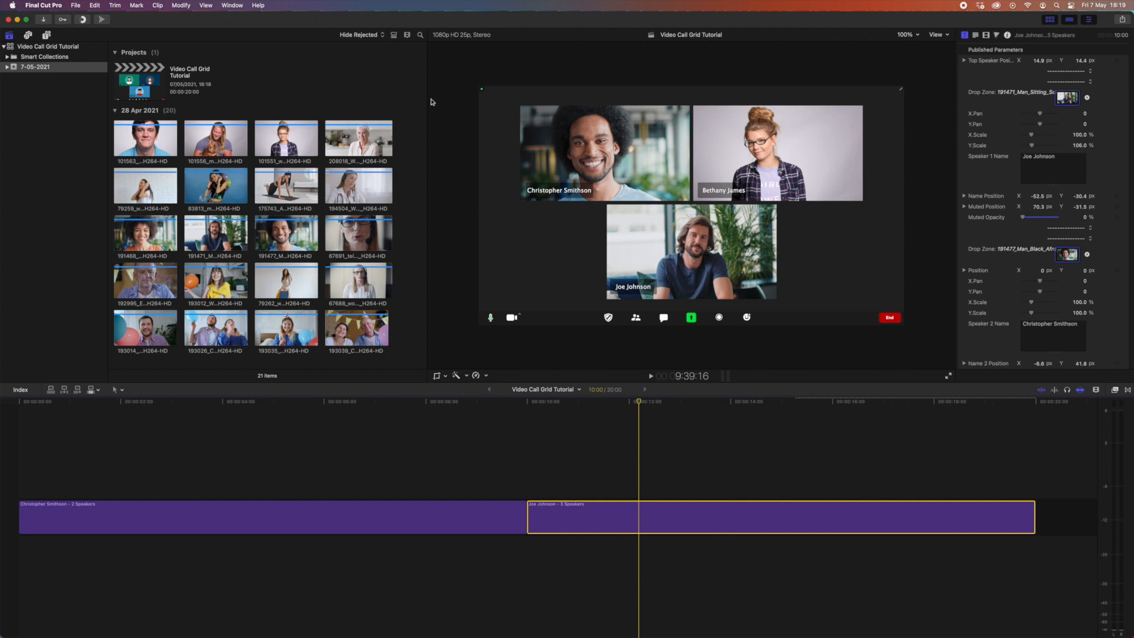
- Place the 1 Speaker gallery grid at the start of the sequence
left_click(49, 36)
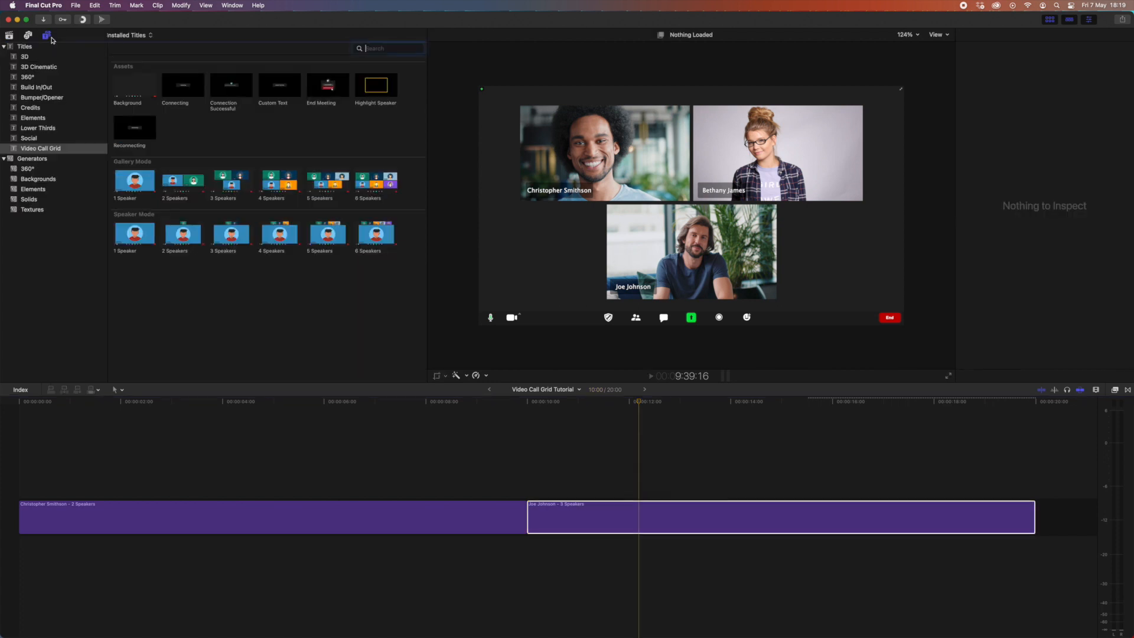
left_click(135, 184)
left_click_drag(145, 189, 15, 523)
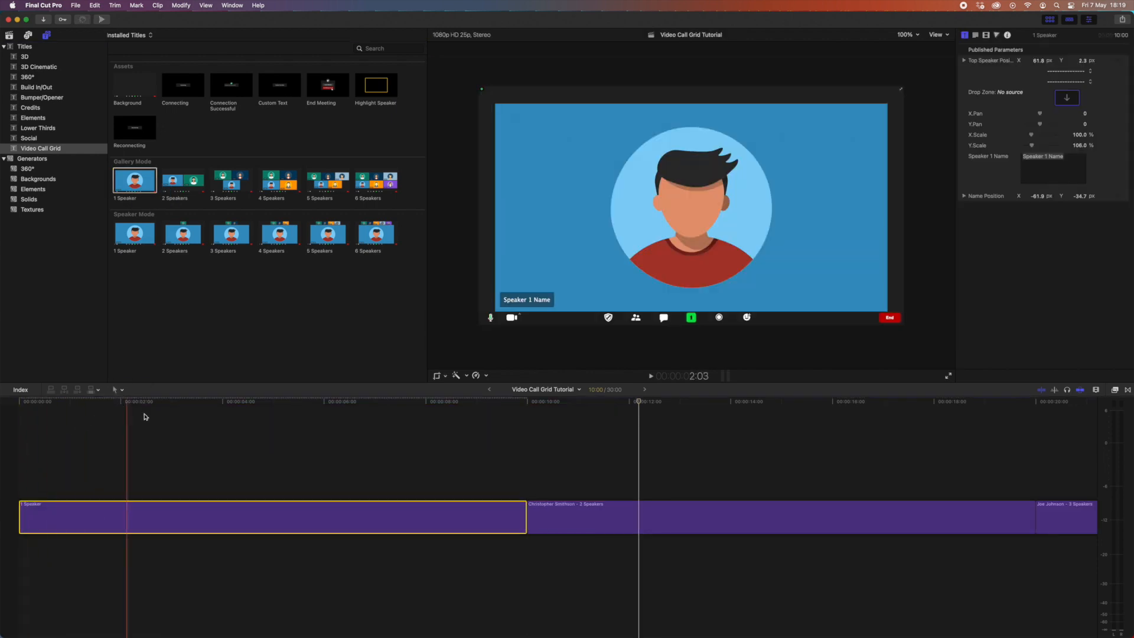
left_click(173, 403)
- Fill the single speaker's drop zone with a speaker video clip from the library
left_click(1067, 97)
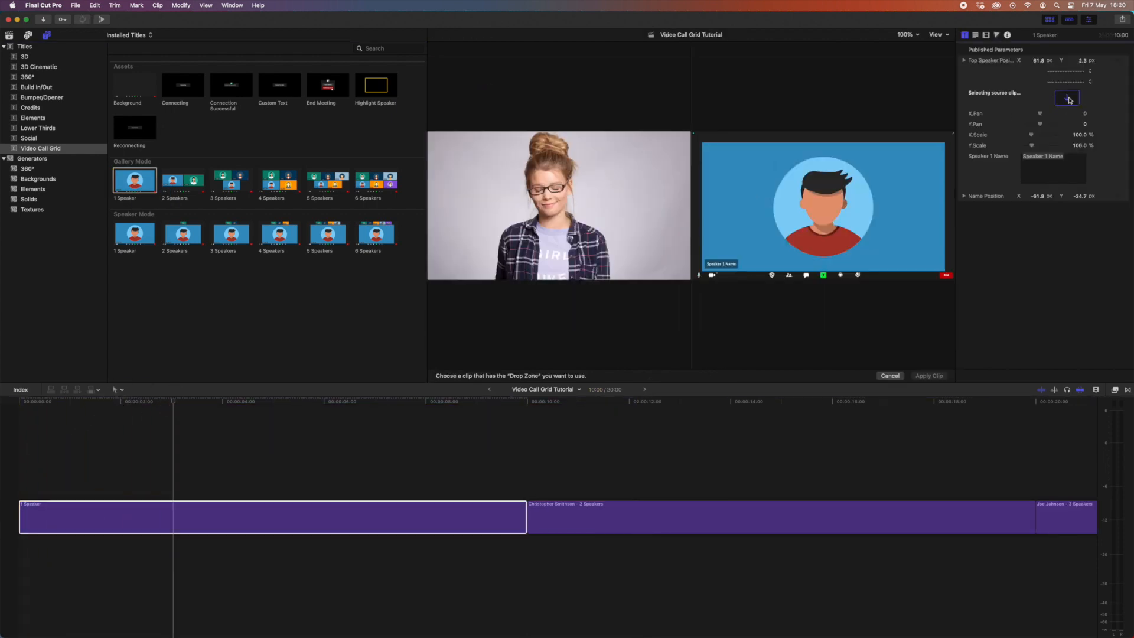
left_click(32, 56)
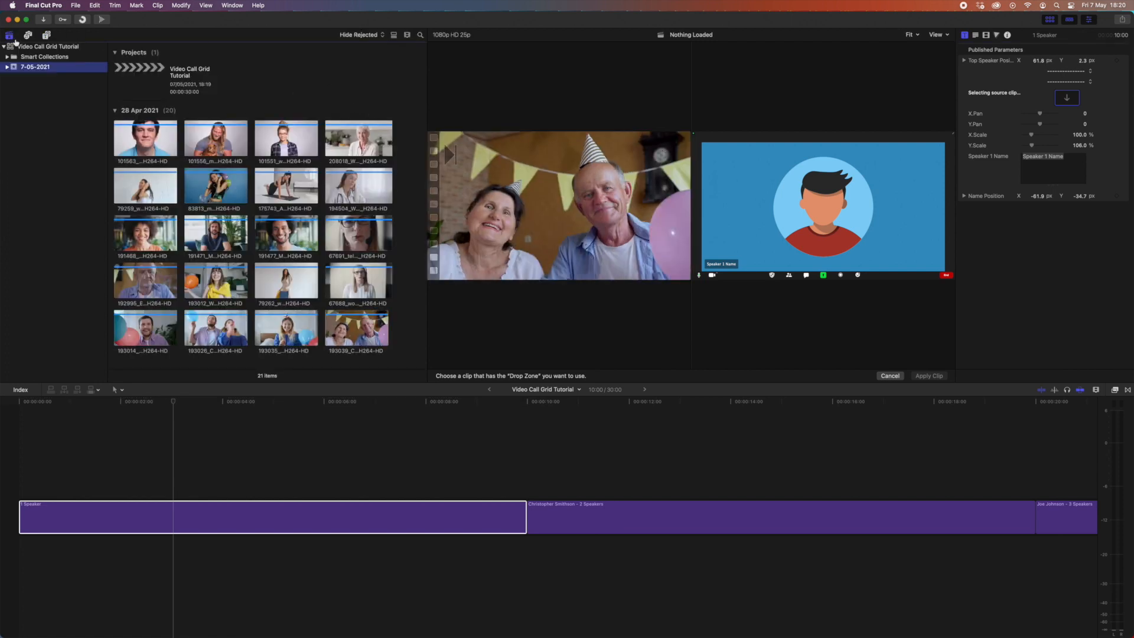
left_click(274, 237)
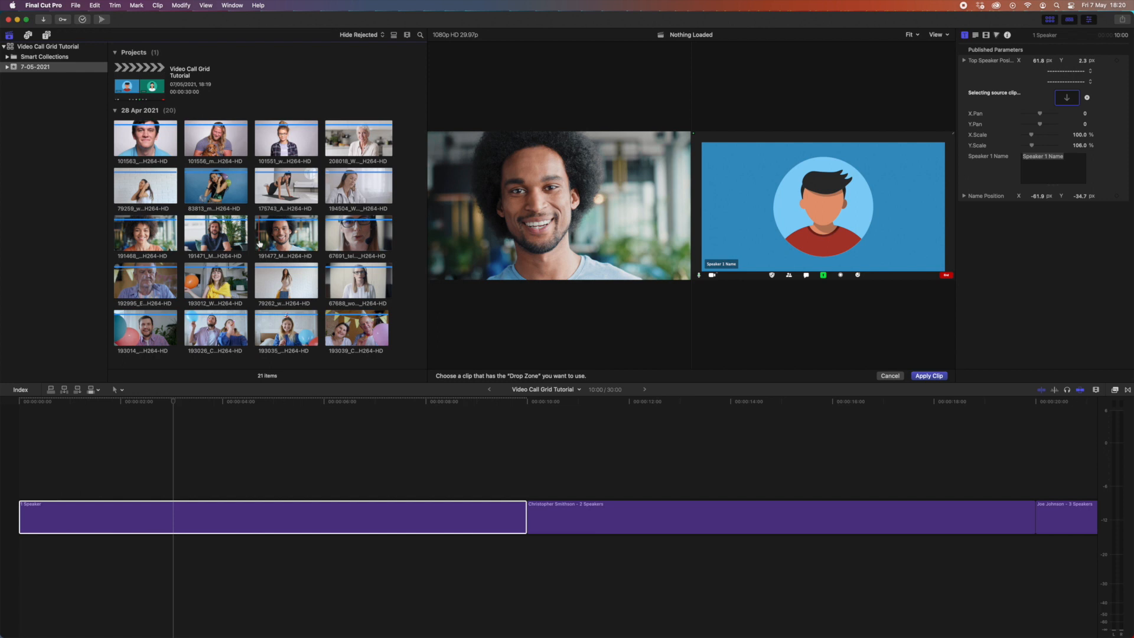
left_click(928, 376)
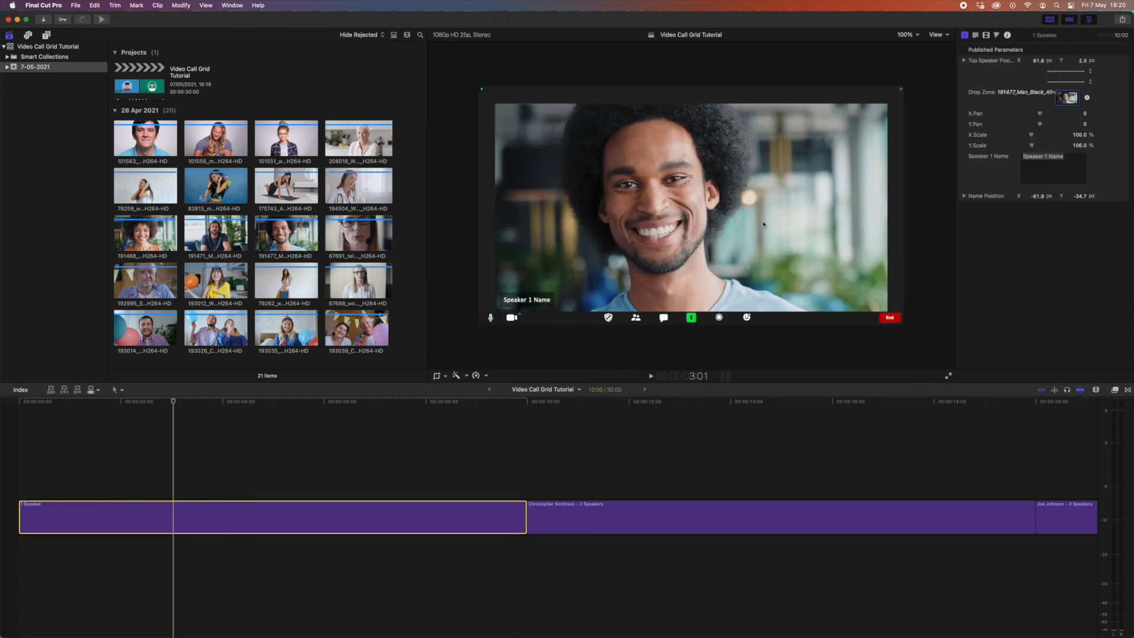
type("Christopher")
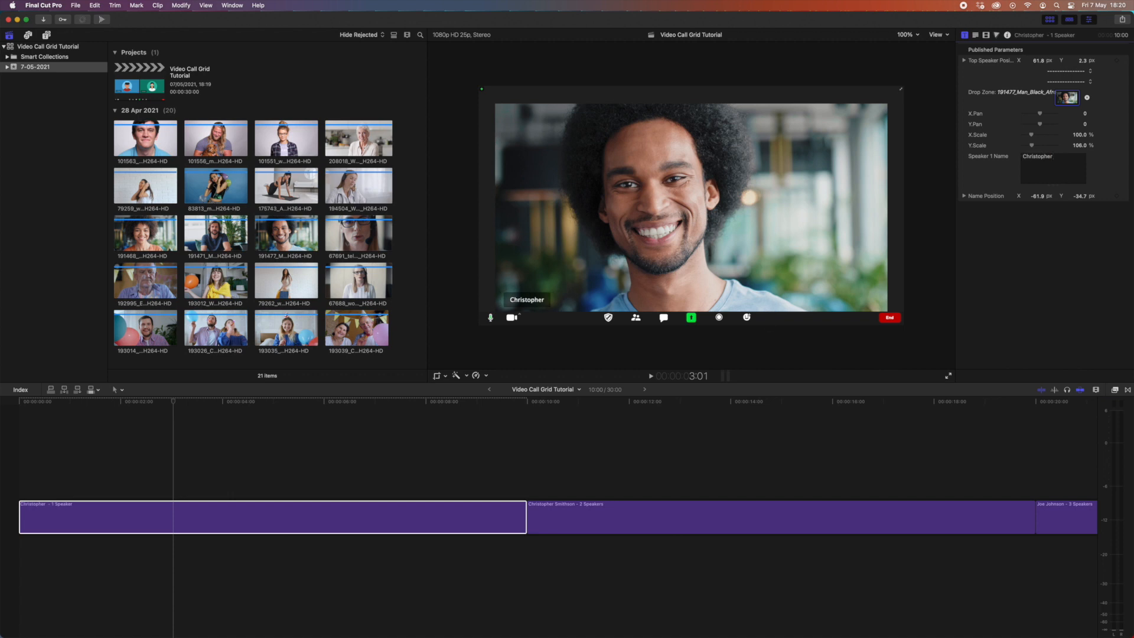
type(" Smithson")
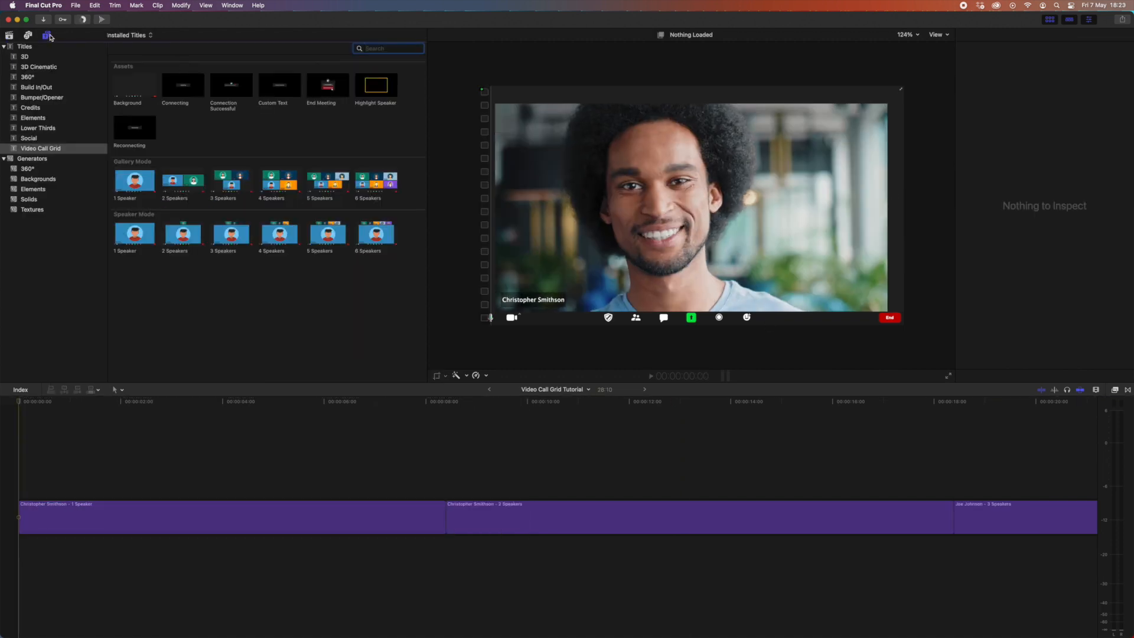
- Place the Background title at the sequence start, blade it near the beginning and delete the remainder
left_click(135, 87)
left_click_drag(130, 86, 18, 514)
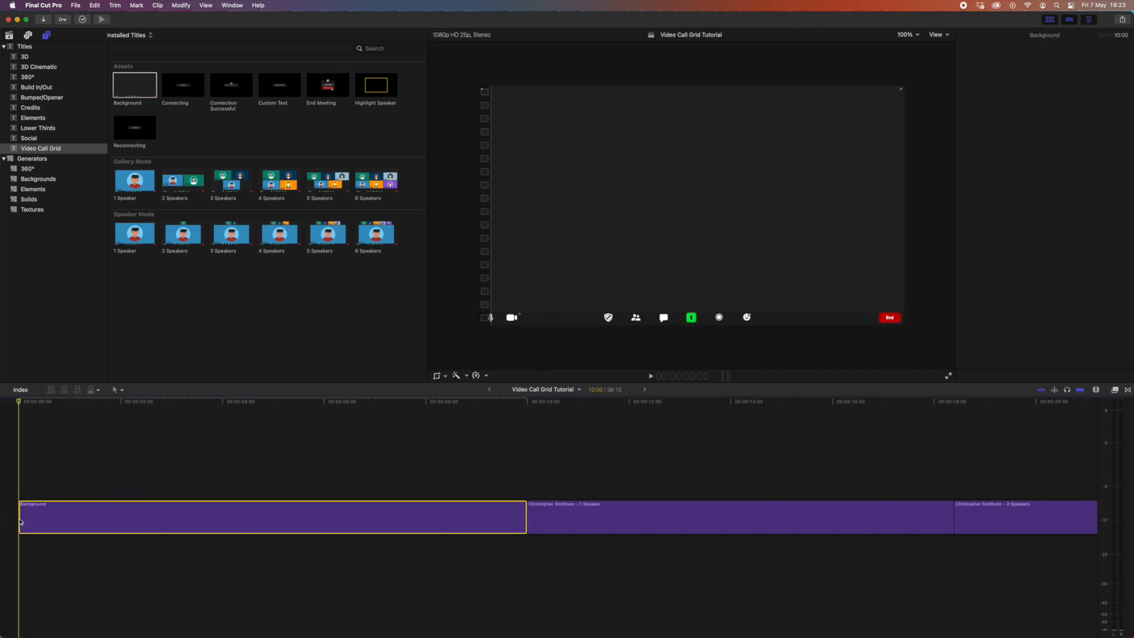
key("super+b")
left_click(78, 521)
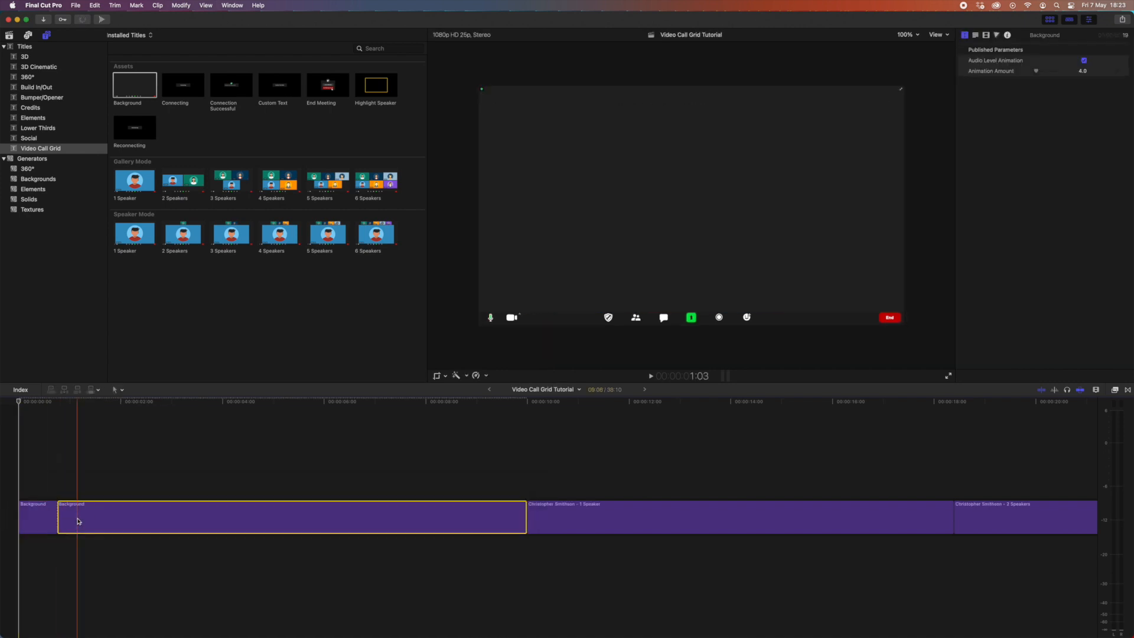
key("Delete")
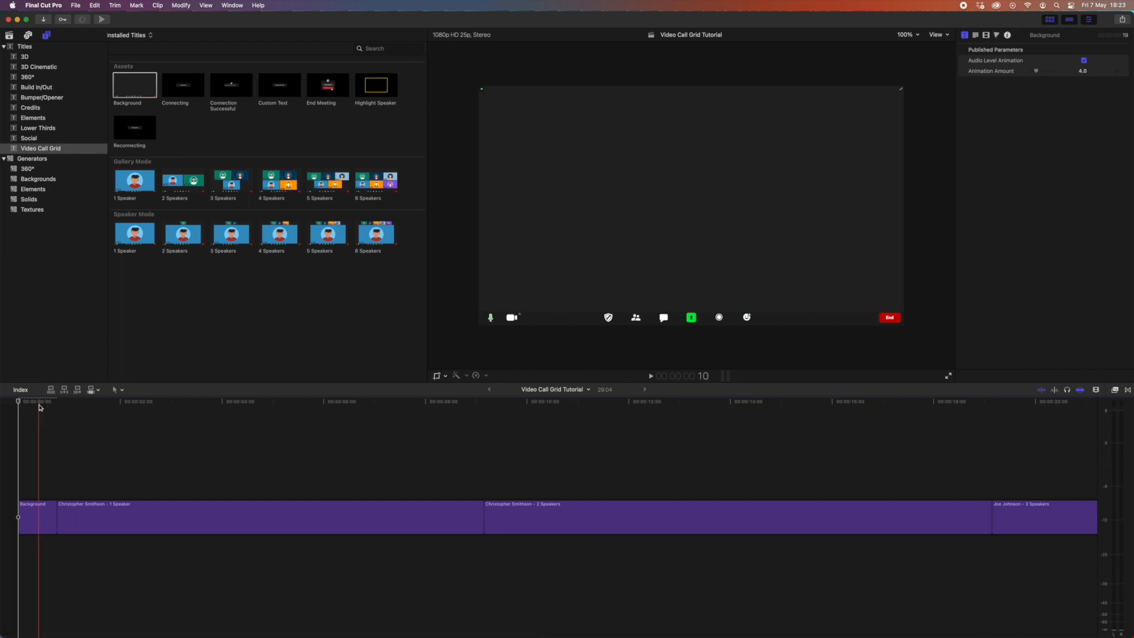
- Place the Connecting title over the opening clips and shorten it to a brief duration
left_click(182, 86)
mouse_move(185, 86)
left_mouse_down()
mouse_move(33, 461)
mouse_move(43, 495)
left_mouse_up()
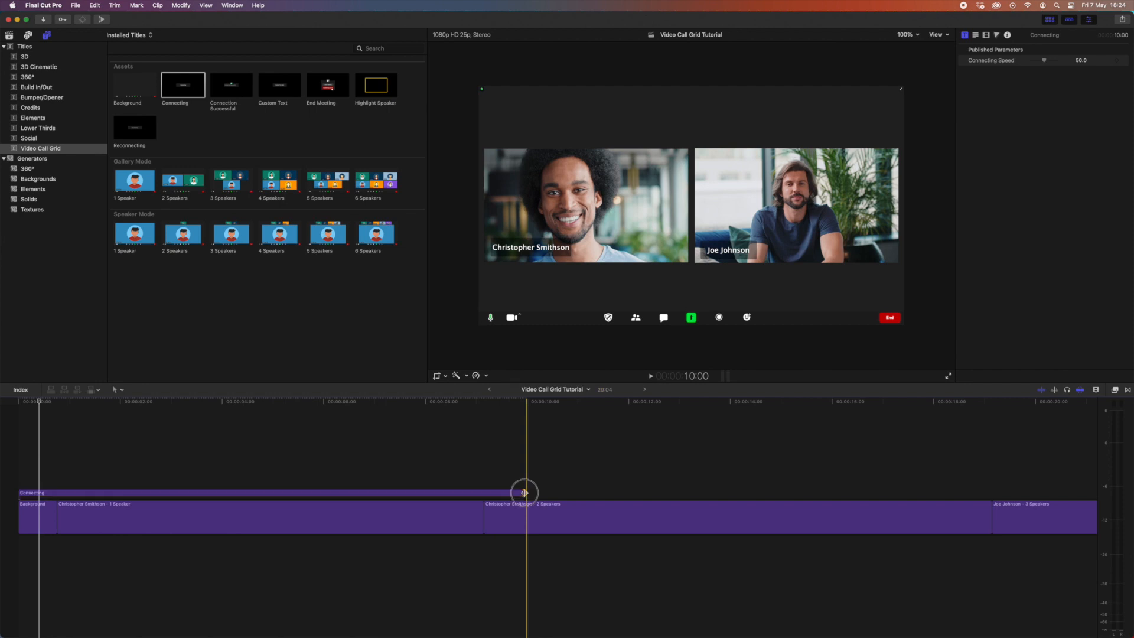
left_click_drag(526, 495, 149, 480)
- Check the opening by playback, then end the 1 Speaker clip where Connecting ends
left_click(17, 403)
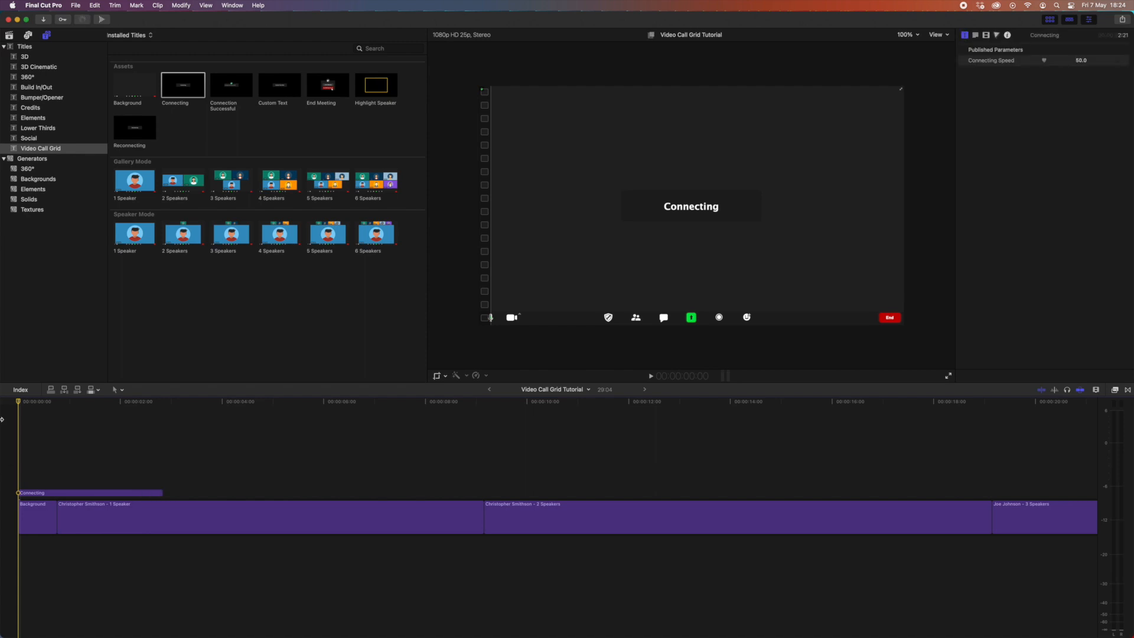
key("space")
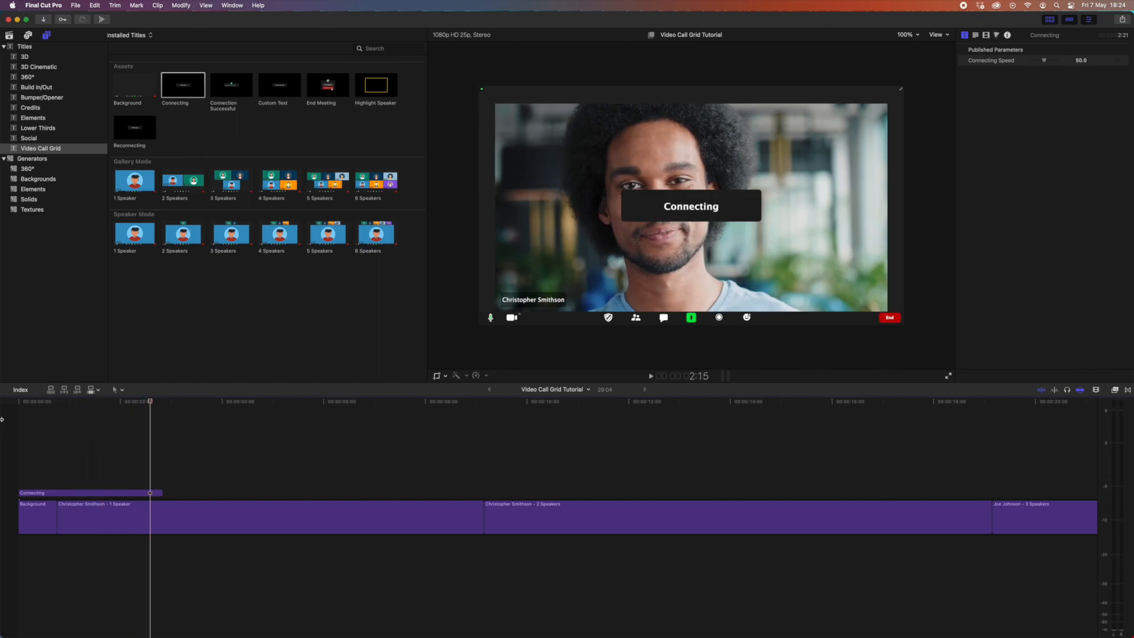
left_click_drag(480, 524, 162, 523)
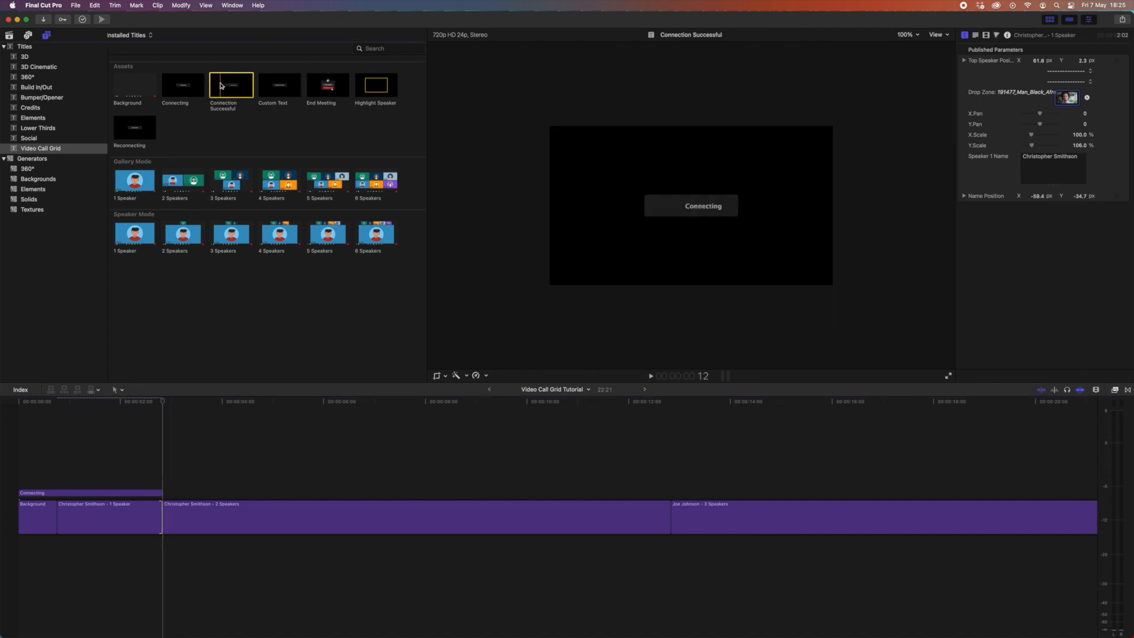
- Place Connection Successful right after Connecting over the 2 Speakers grid and verify by playback
mouse_move(230, 86)
left_mouse_down()
mouse_move(198, 458)
mouse_move(165, 495)
left_mouse_up()
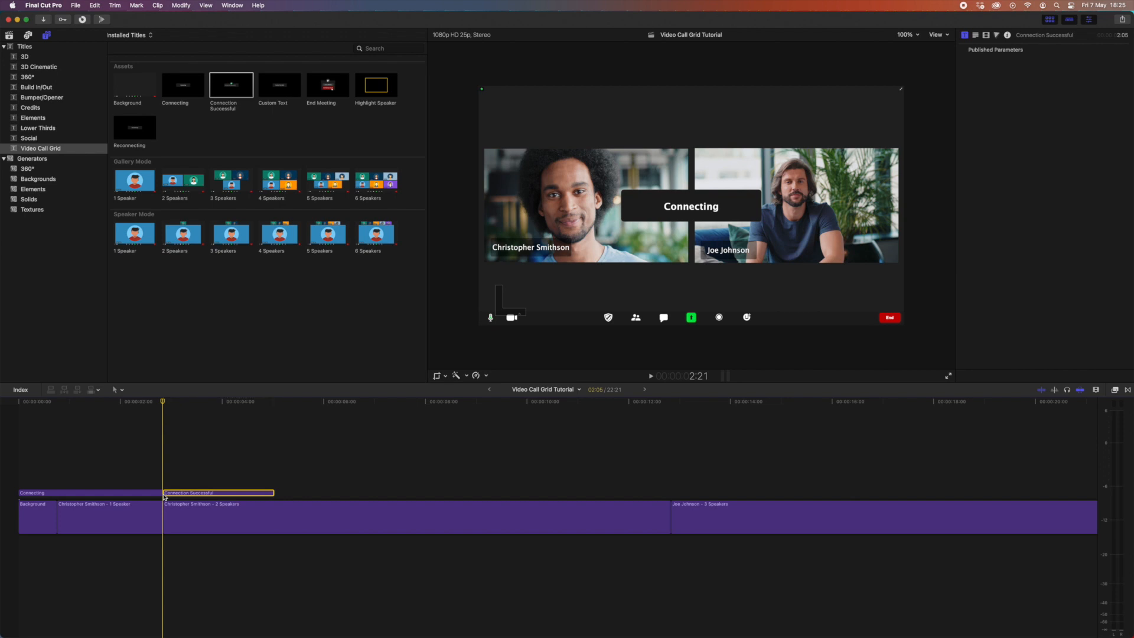
left_click(102, 493)
key("space")
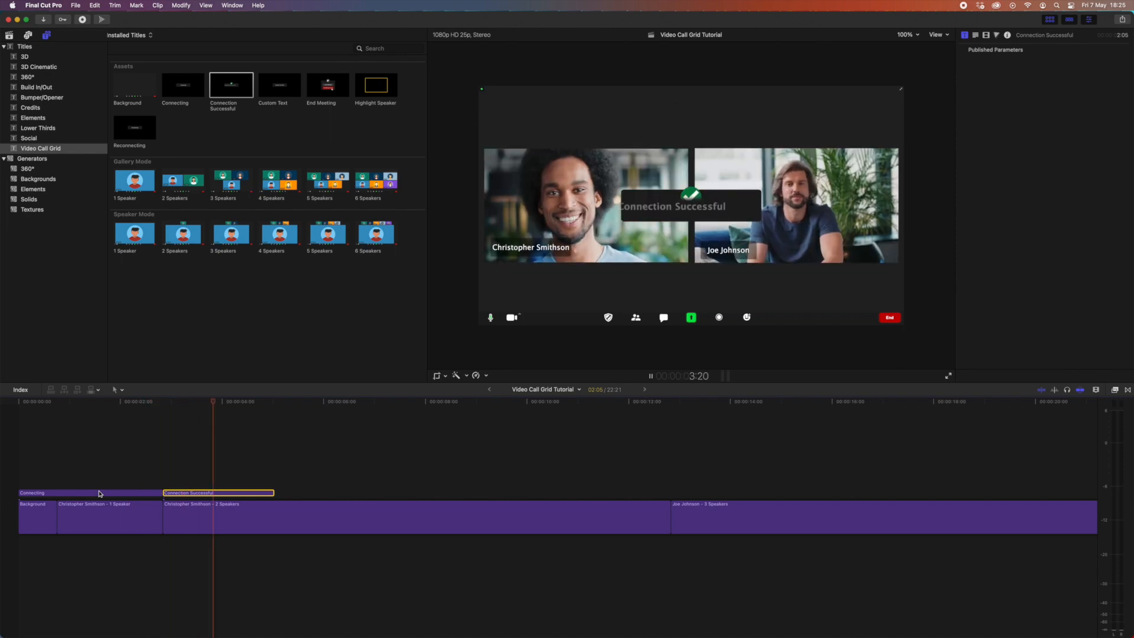
key("space")
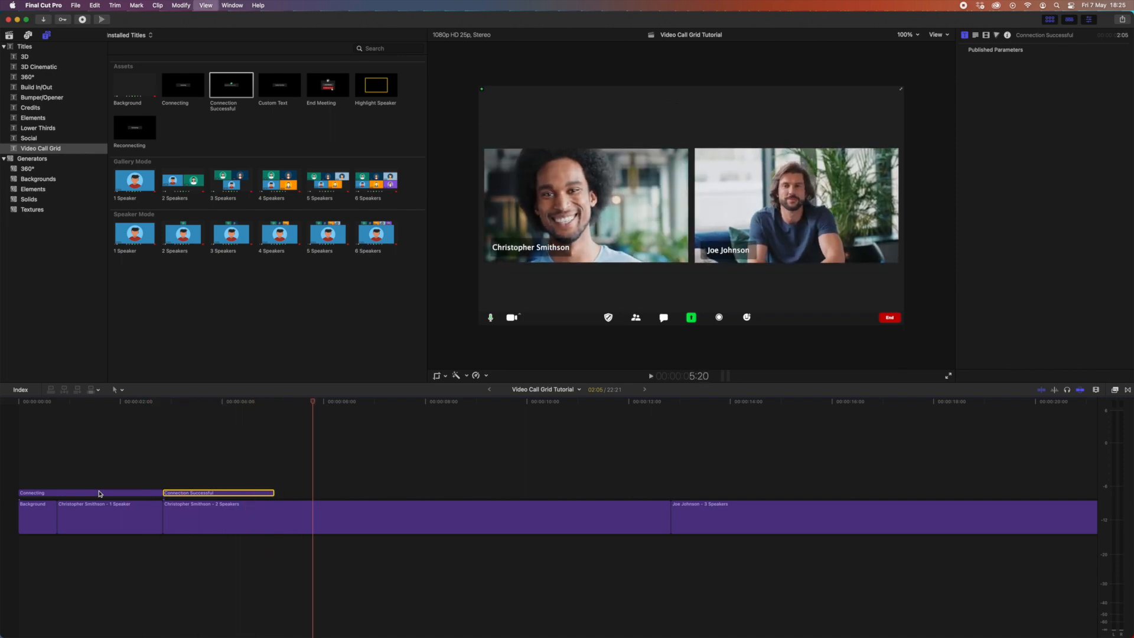
left_click(608, 517)
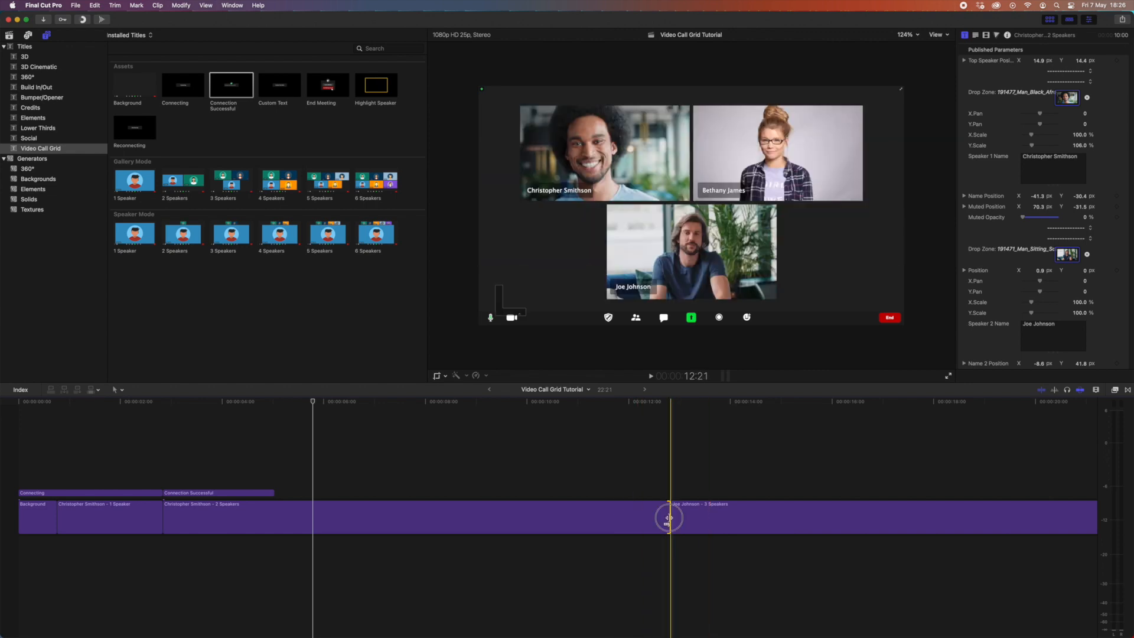
- Trim the 2 Speakers grid clip shorter and play the sequence from the start to review
left_click_drag(671, 516, 297, 526)
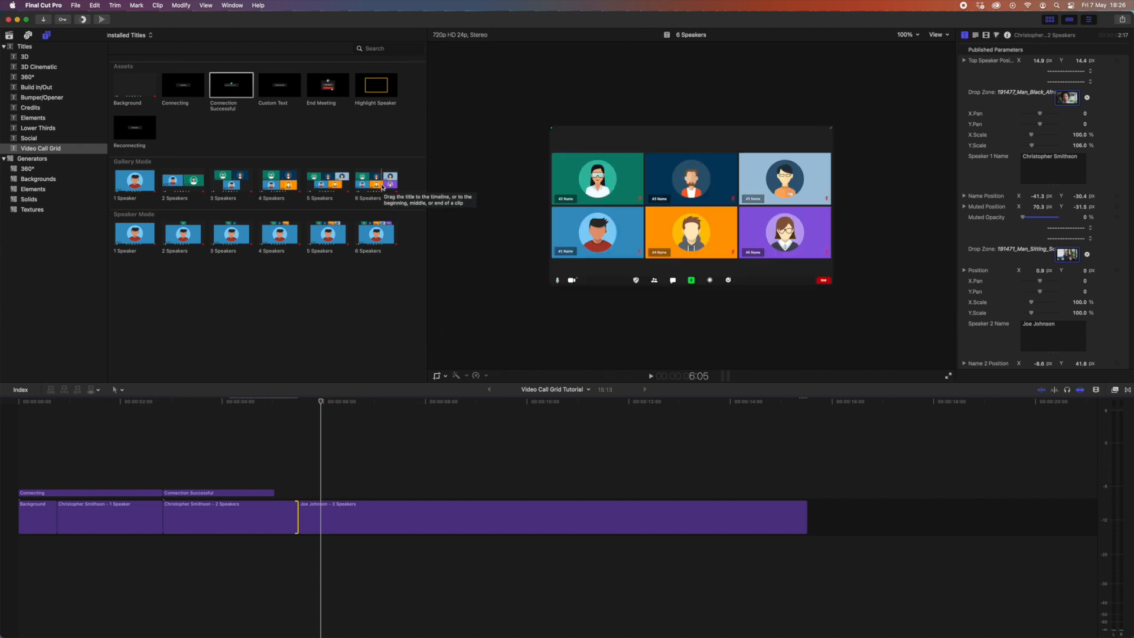
left_click(14, 484)
key("space")
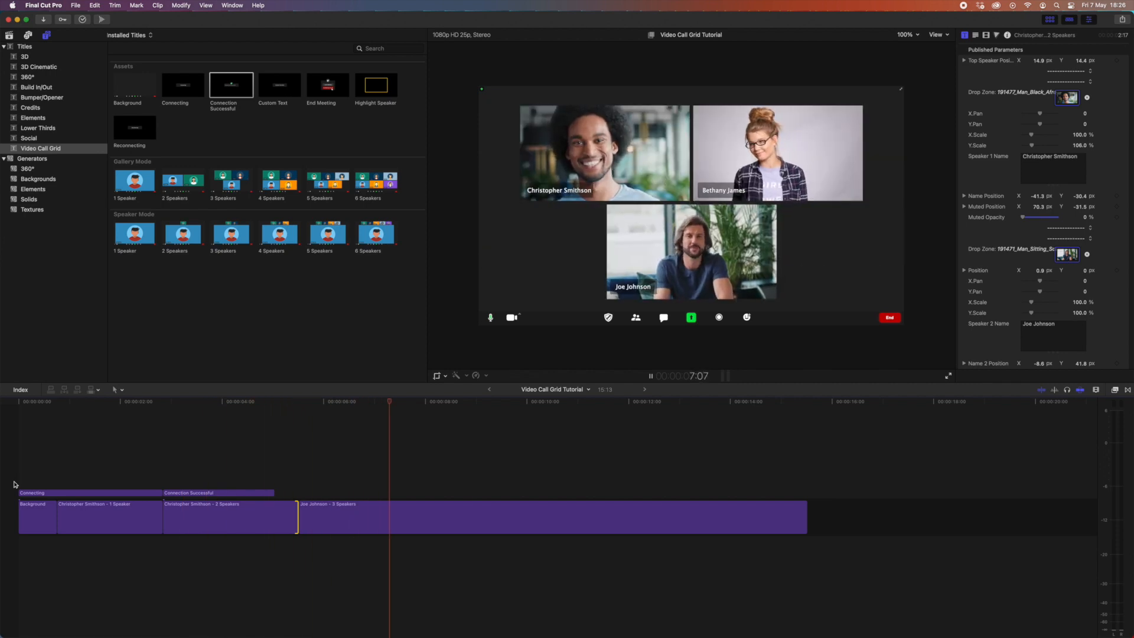
key("space")
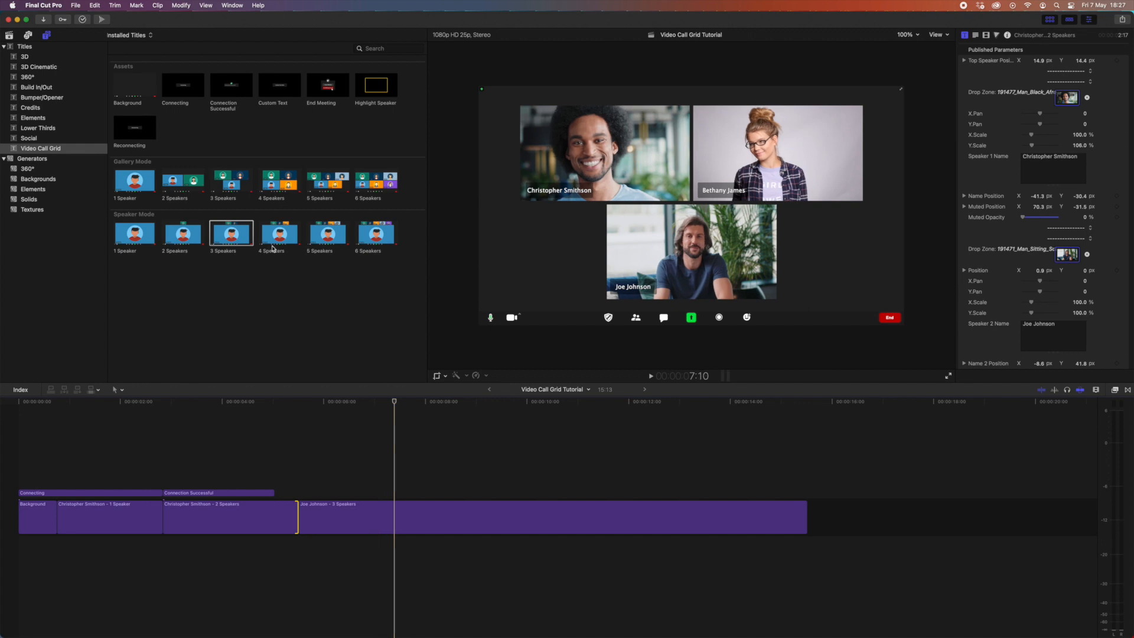
left_click_drag(233, 238, 824, 516)
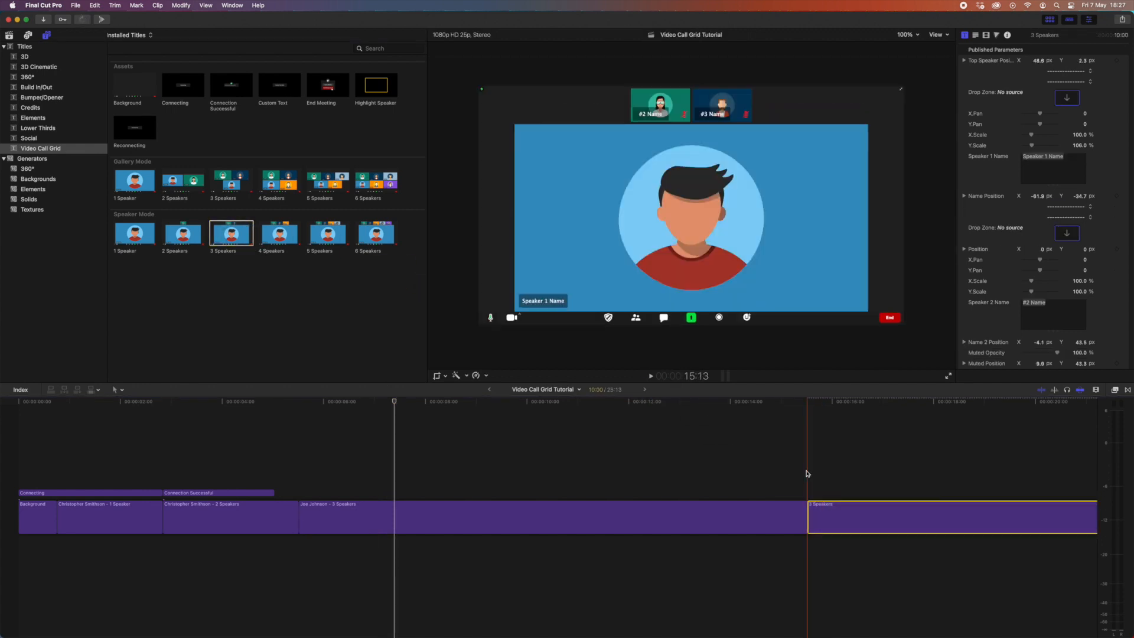
scroll(797, 469, "right", 5)
left_click(732, 402)
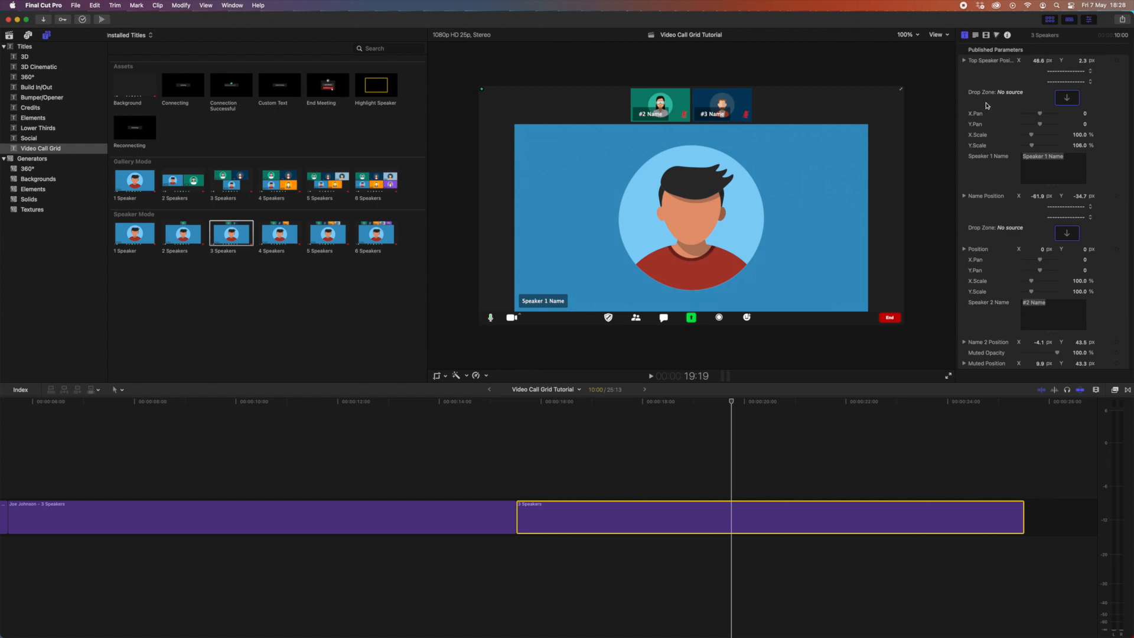
scroll(993, 146, "down", 1)
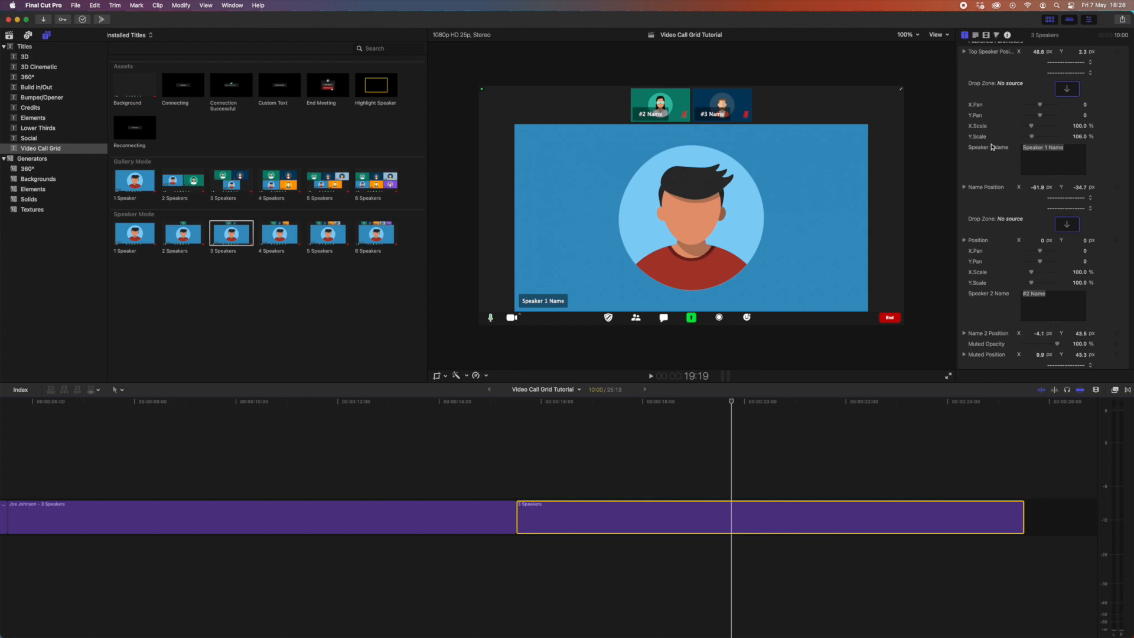
scroll(993, 147, "down", 3)
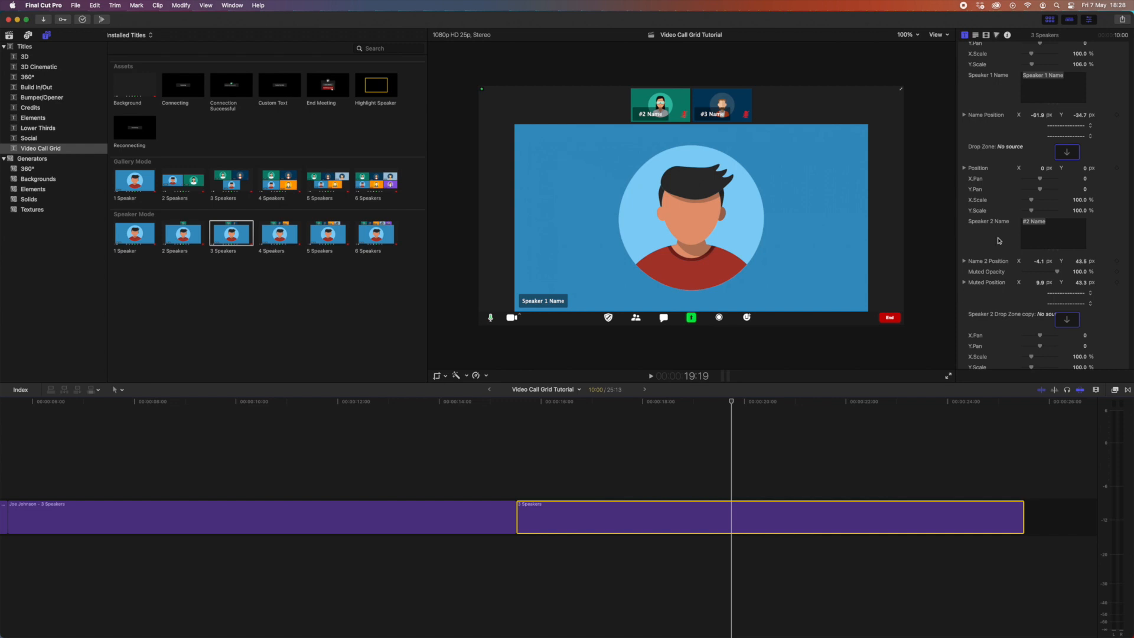
mouse_move(1058, 272)
left_click_drag(1058, 274, 1066, 273)
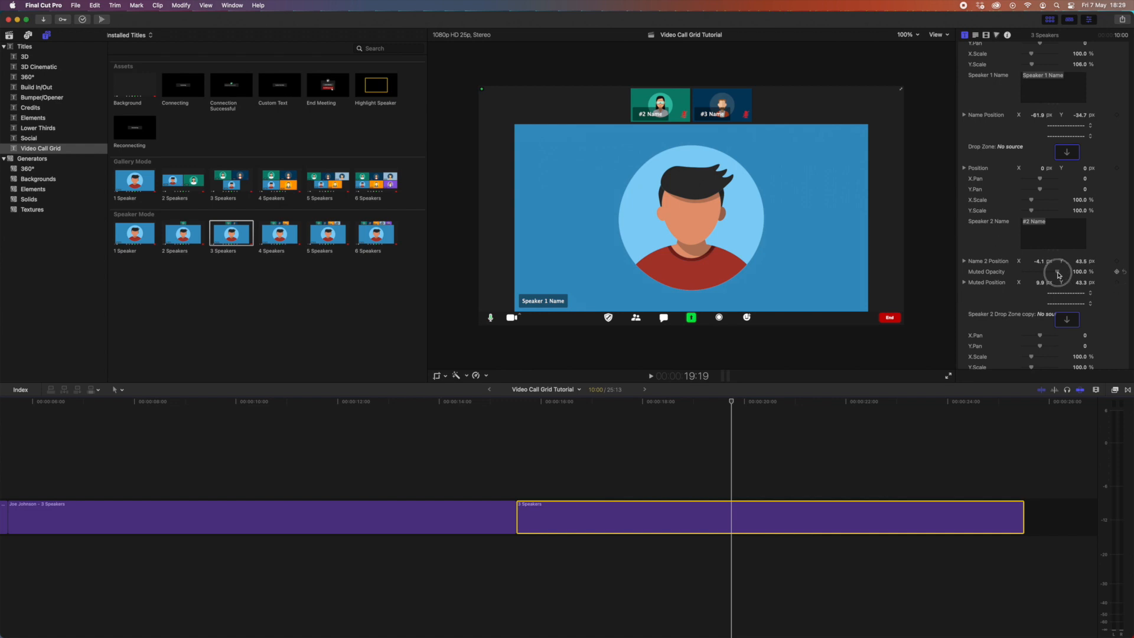